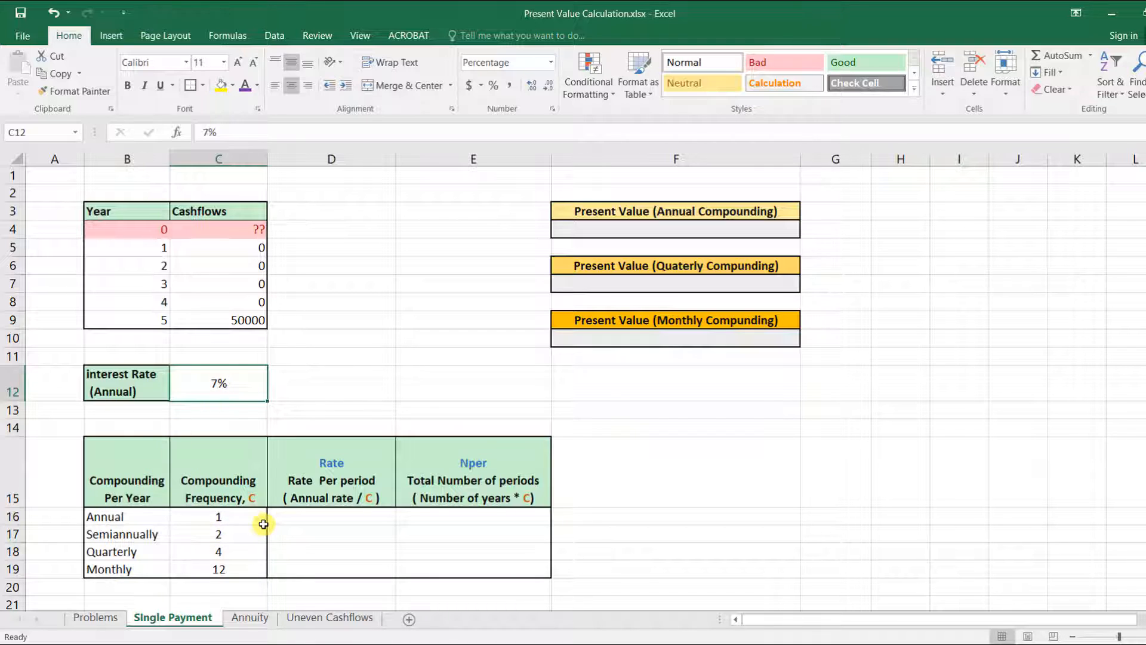
# Step: Examine the compounding frequencies and the annual interest rate in the tables
pyautogui.click(150, 552)
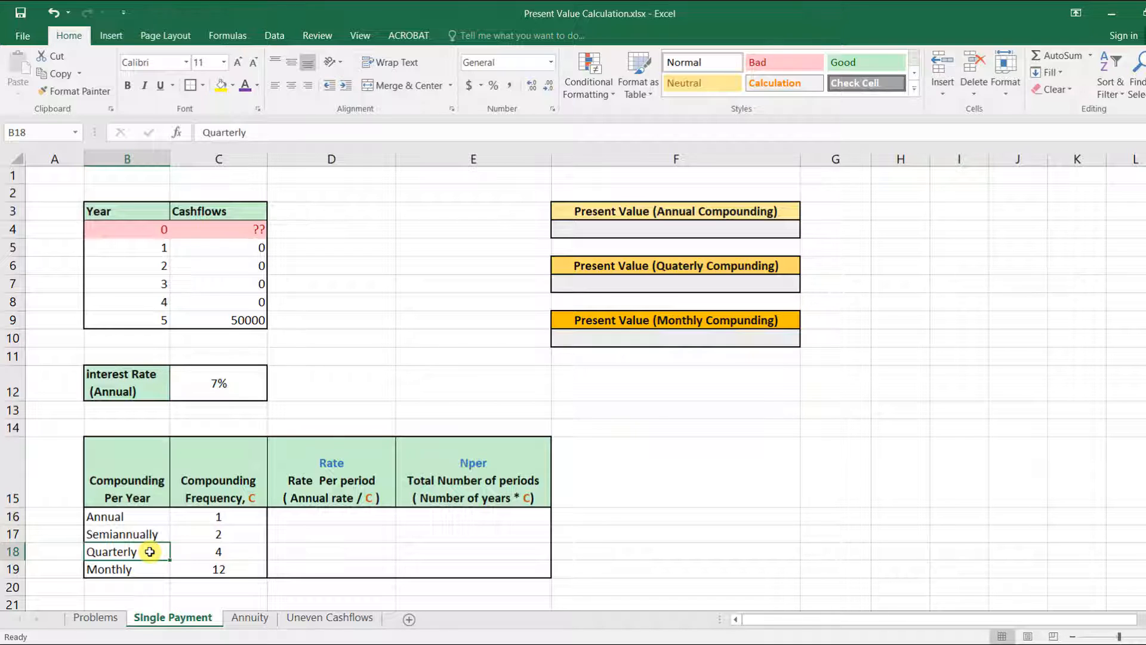
pyautogui.click(231, 554)
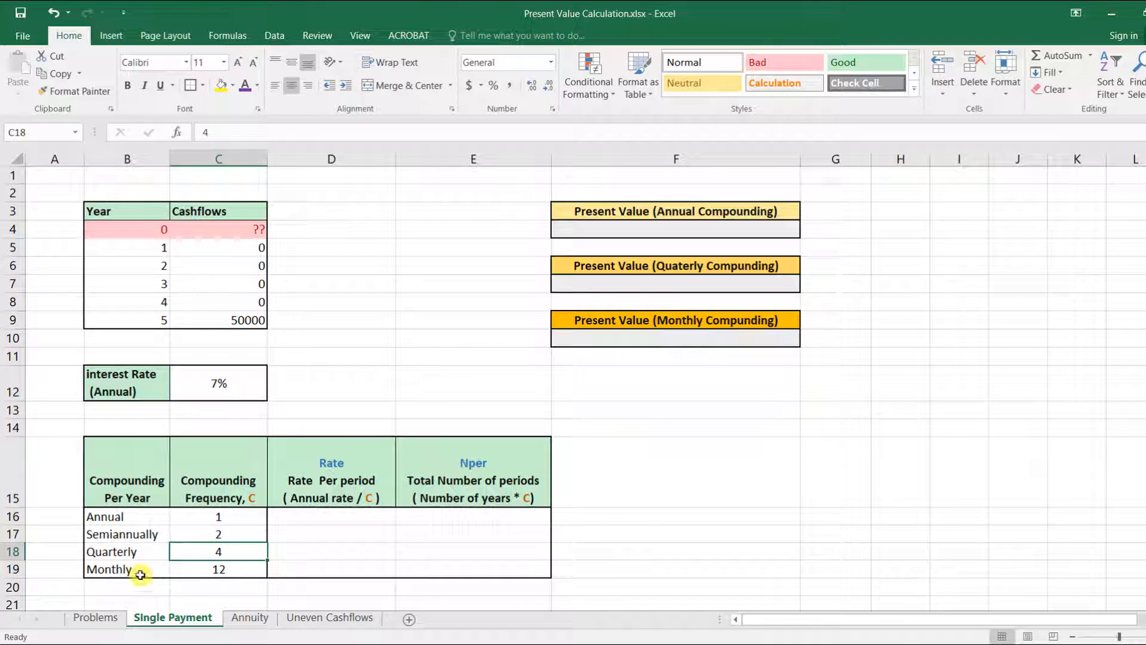
pyautogui.click(140, 574)
pyautogui.click(250, 568)
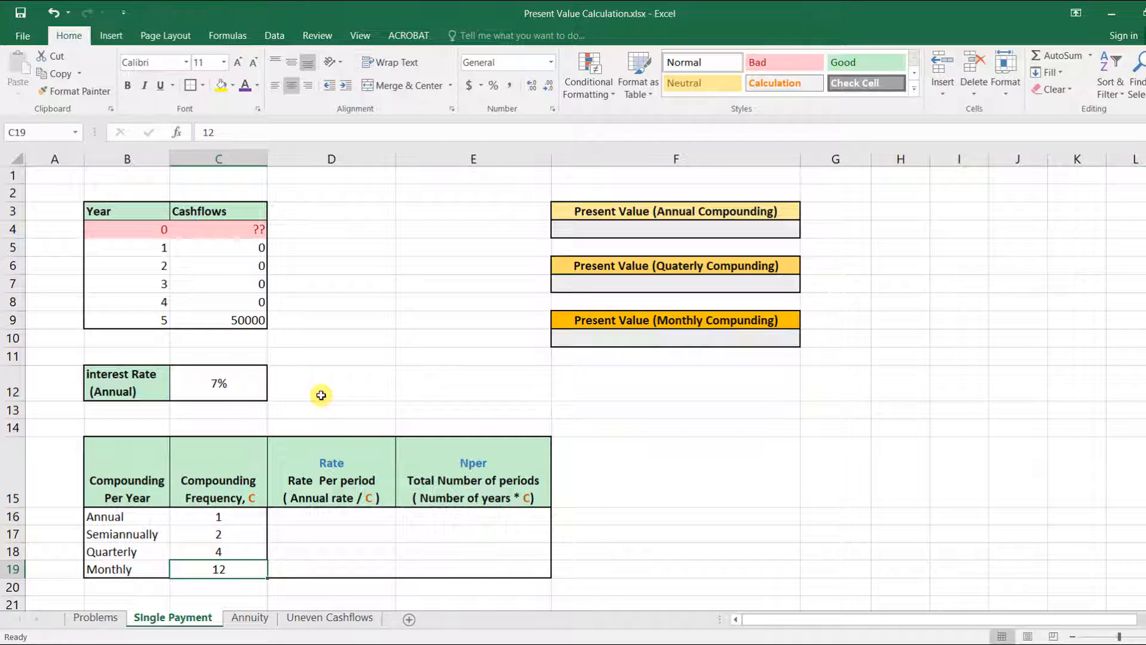
pyautogui.click(241, 385)
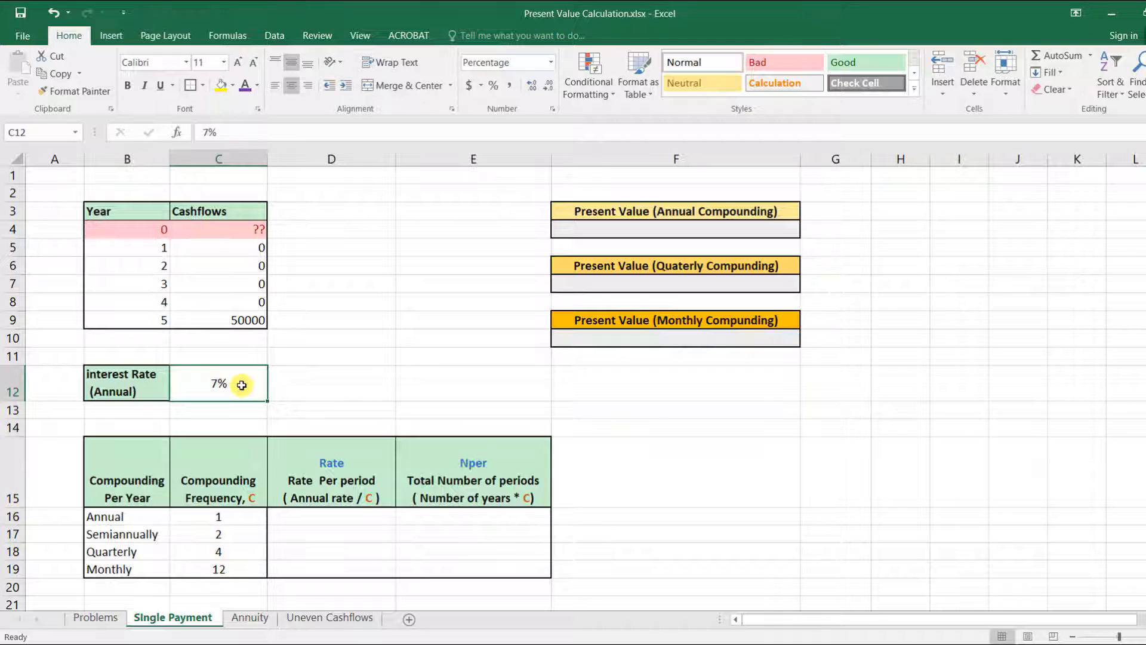
# Step: Enter =PV(C12,B9,0,C9,0) in the Present Value (Annual Compounding) cell
pyautogui.click(625, 226)
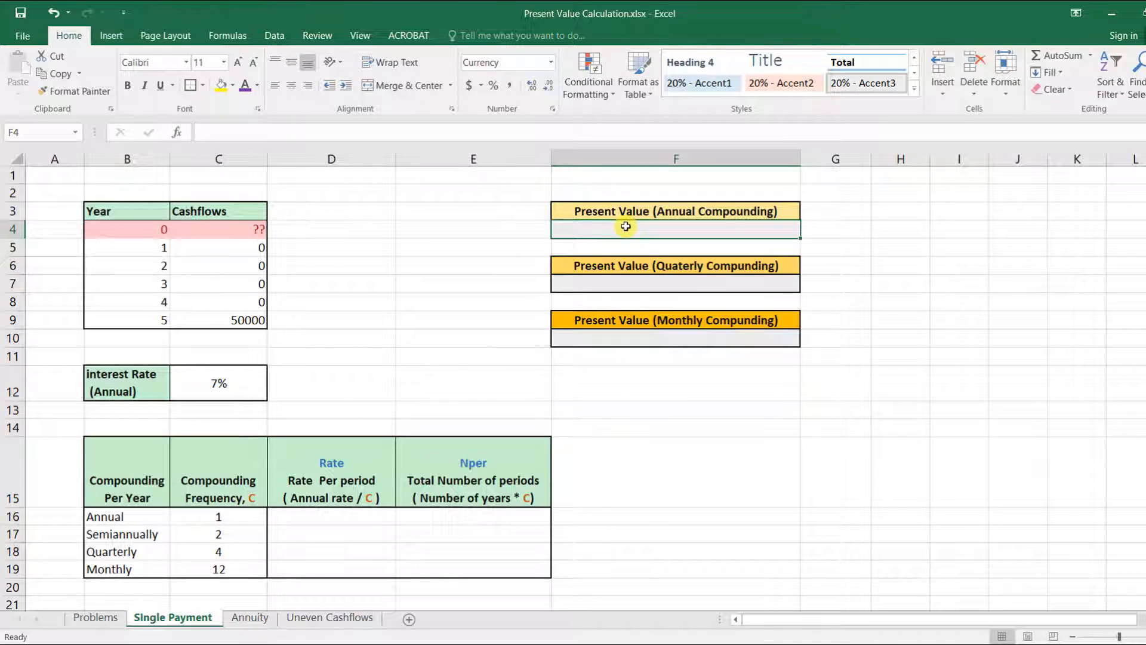
pyautogui.write('=')
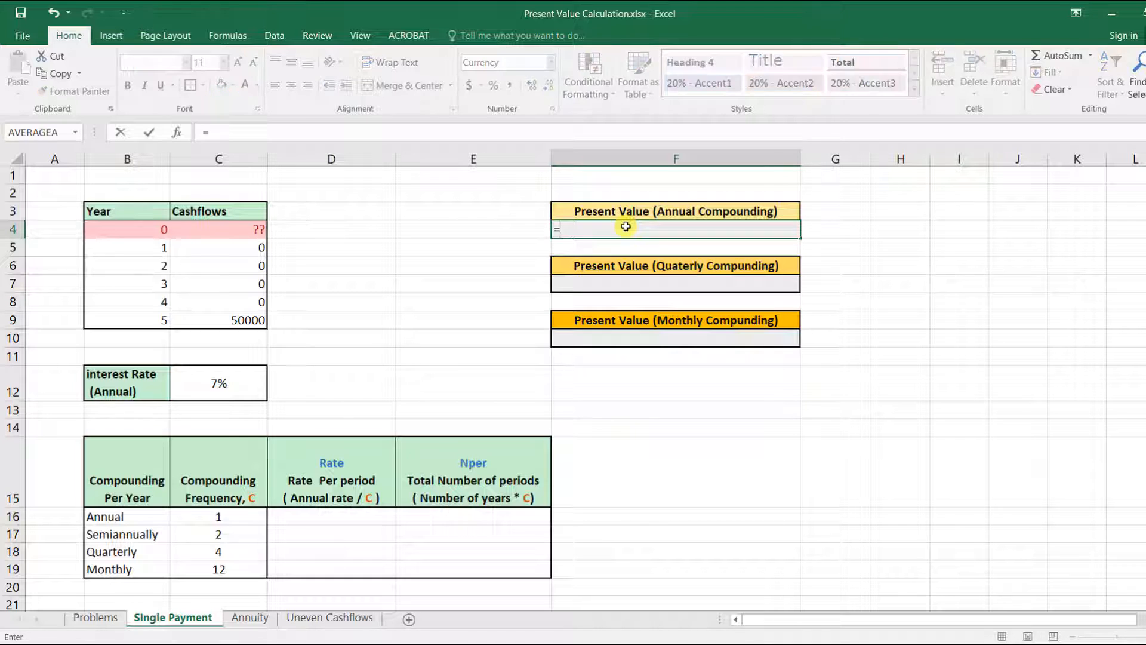
pyautogui.write('pv')
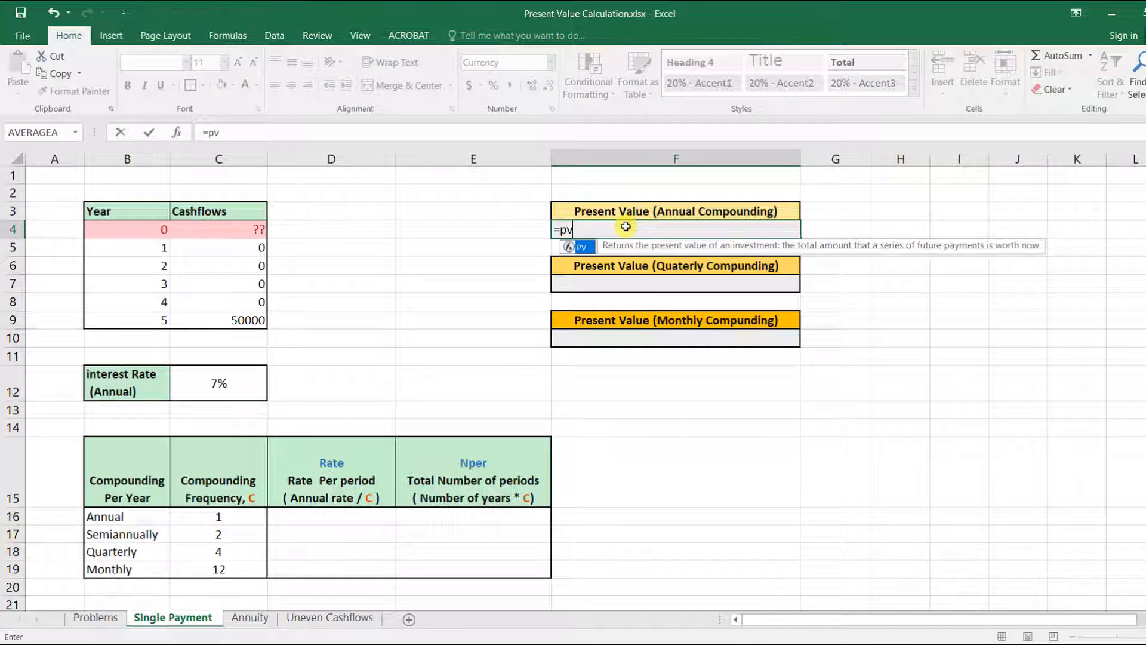
pyautogui.doubleClick(585, 245)
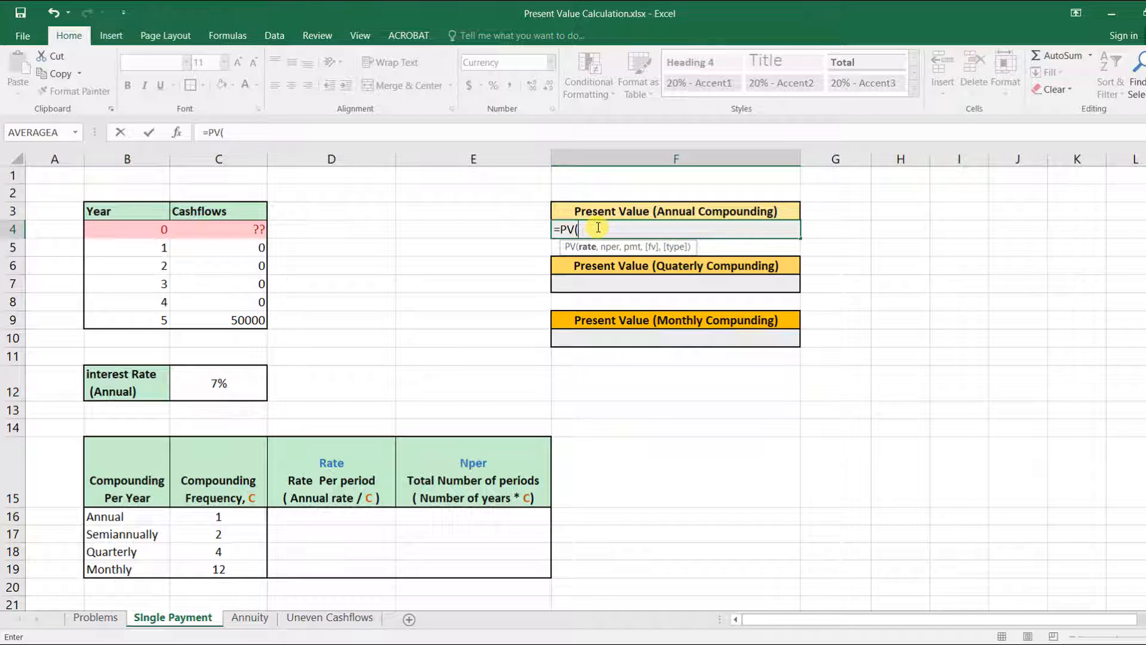
pyautogui.click(217, 382)
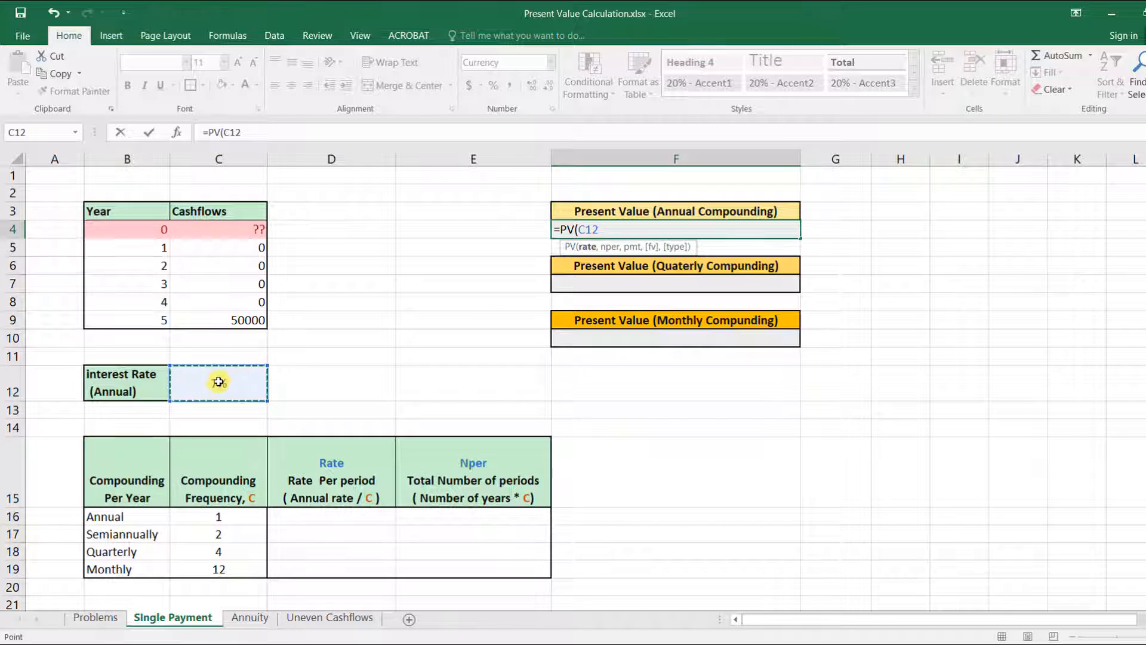
pyautogui.write(',')
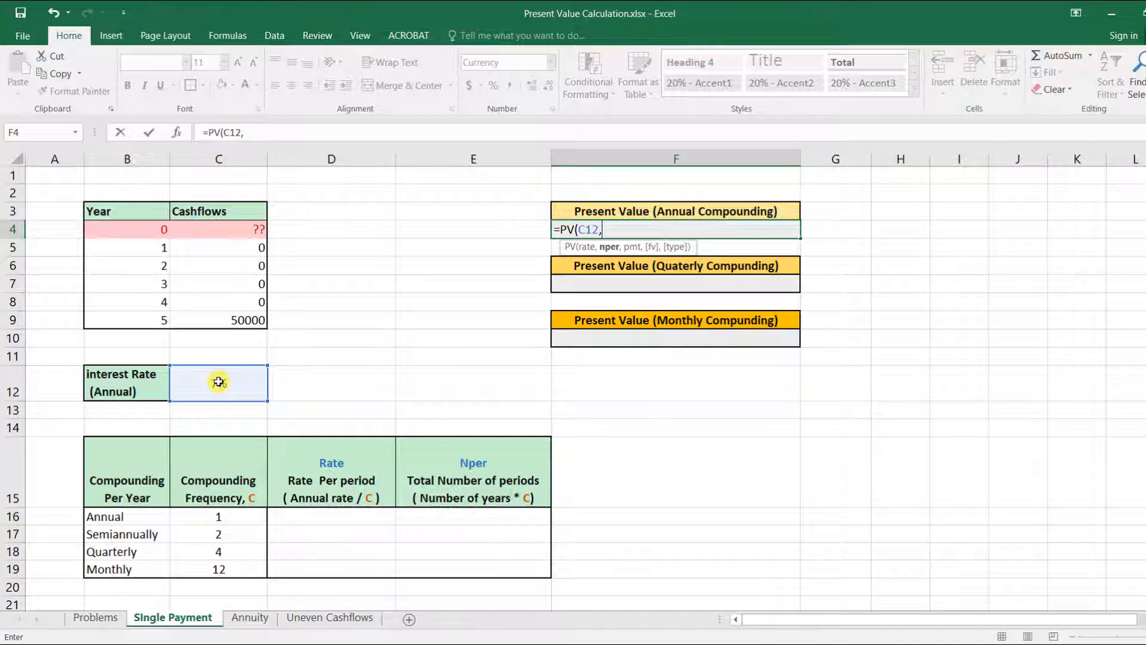
pyautogui.click(138, 316)
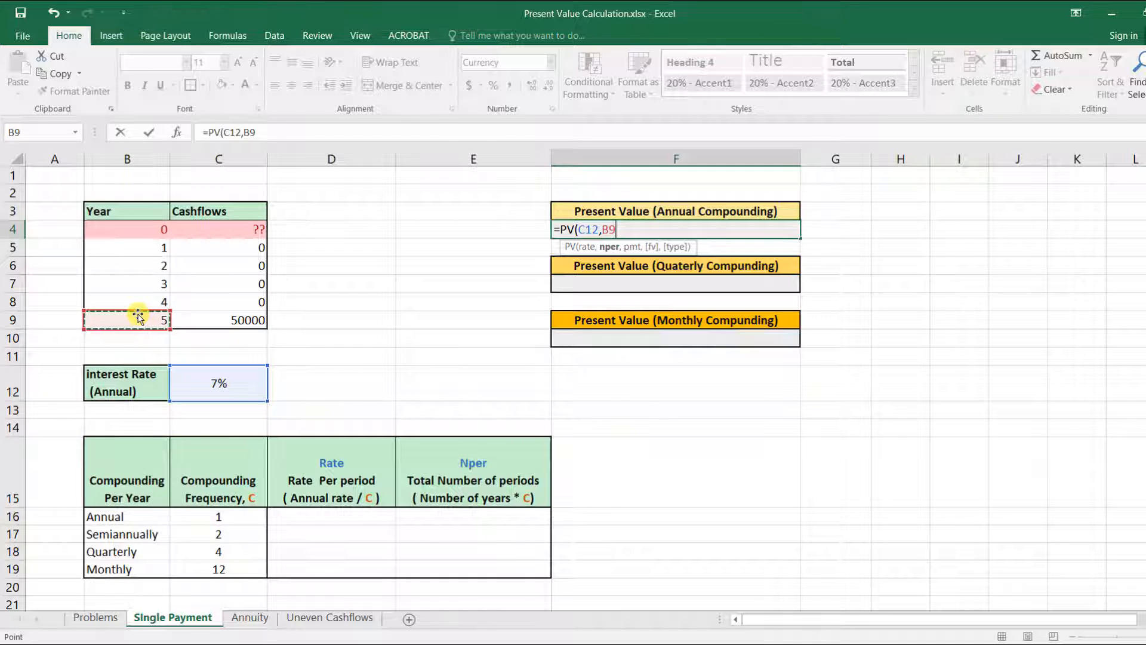
pyautogui.write(',0')
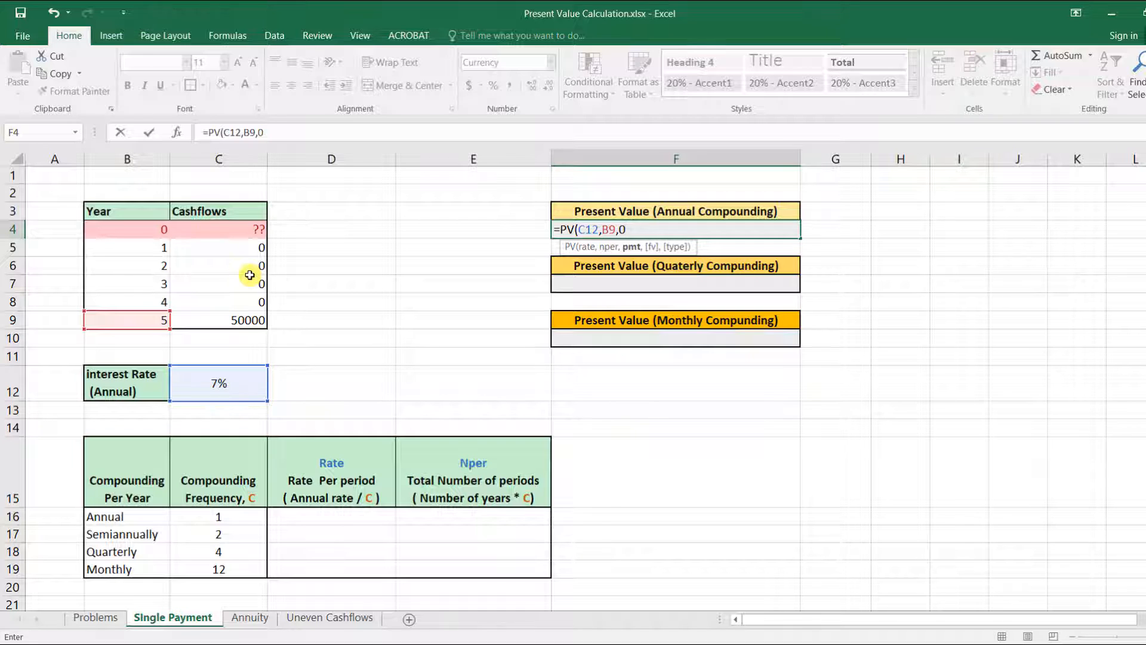
pyautogui.write(',')
pyautogui.click(252, 321)
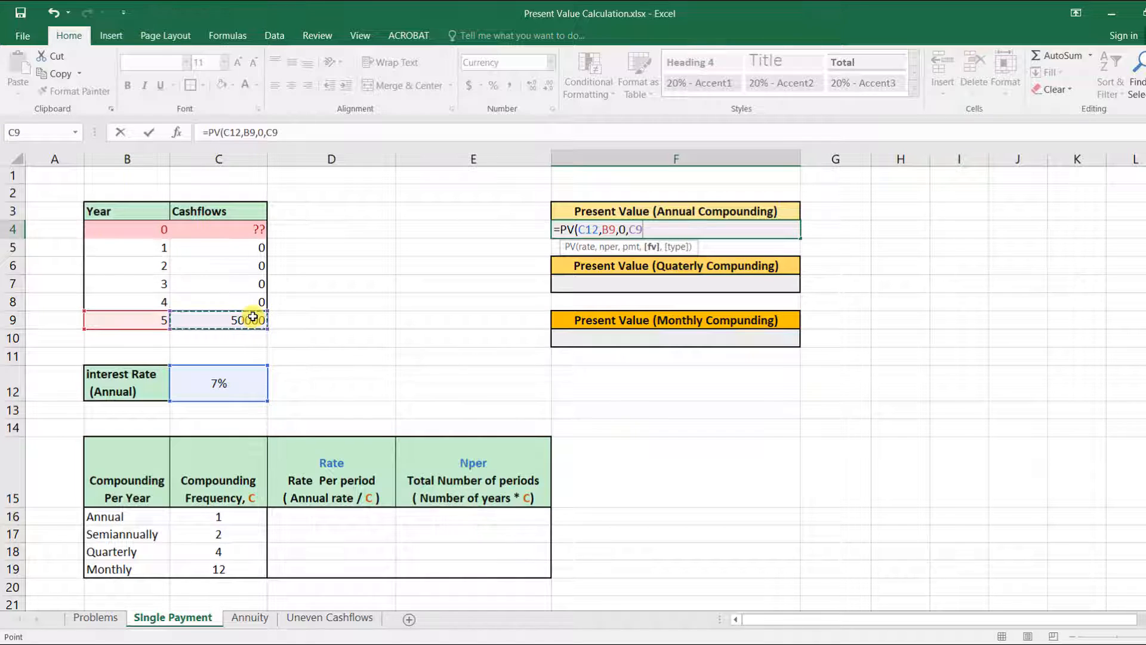
pyautogui.write(',')
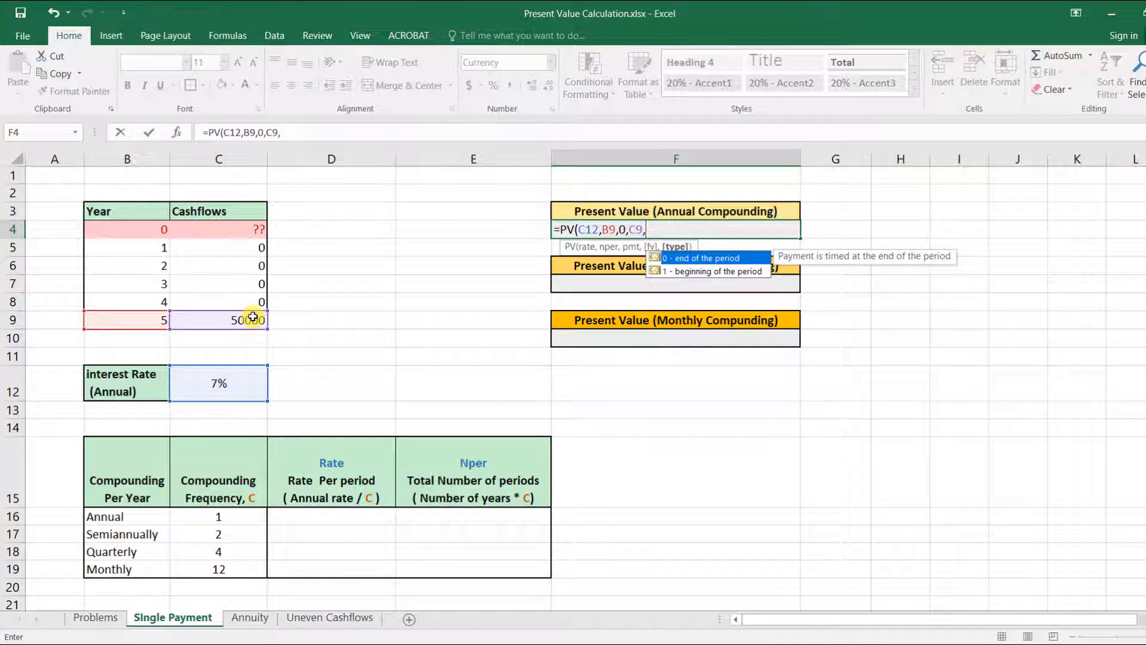
pyautogui.write('0')
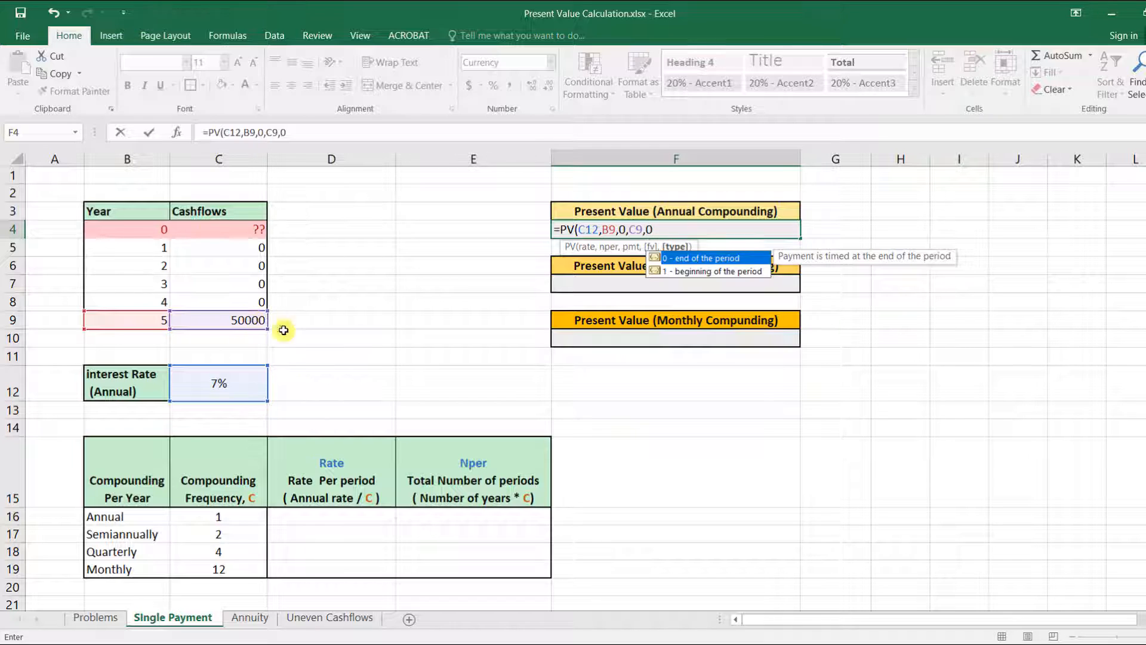
pyautogui.press('BackSpace')
pyautogui.write('1')
pyautogui.write('0)')
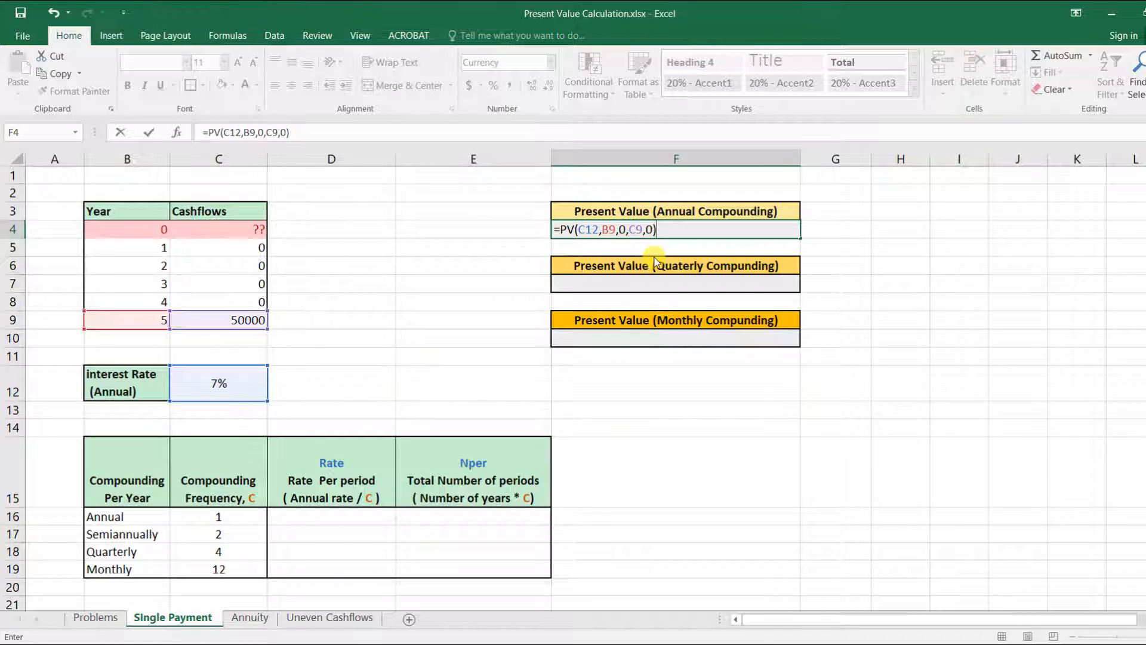
pyautogui.press('Return')
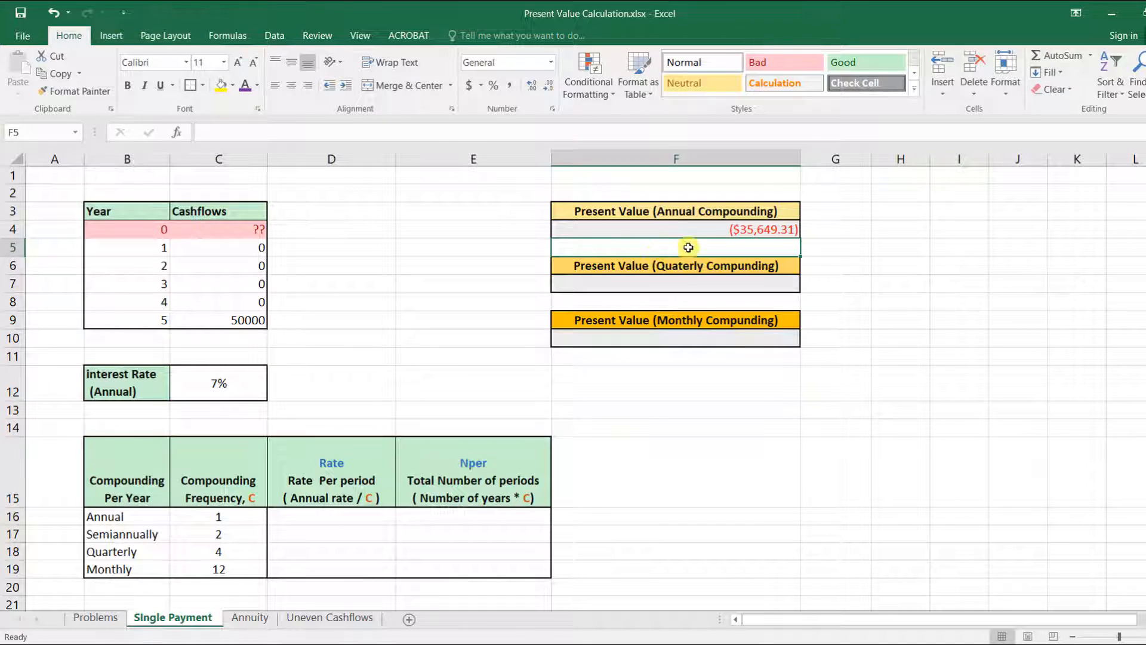
# Step: Review the annual present value formula and the Rate and Nper column headings
pyautogui.click(755, 229)
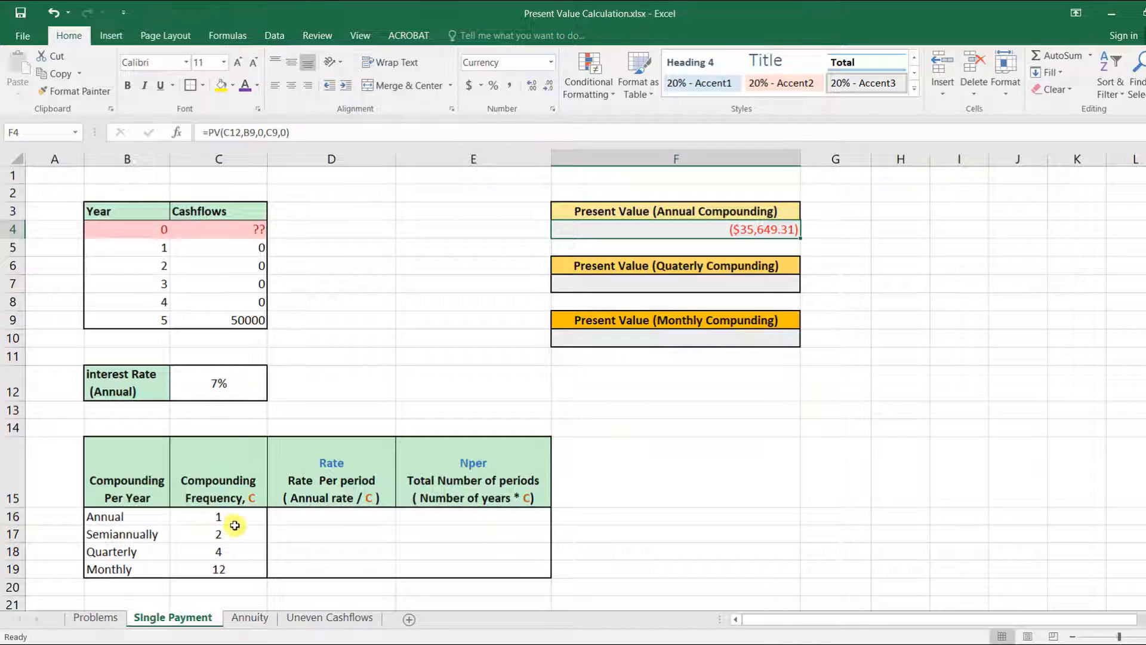
pyautogui.click(230, 553)
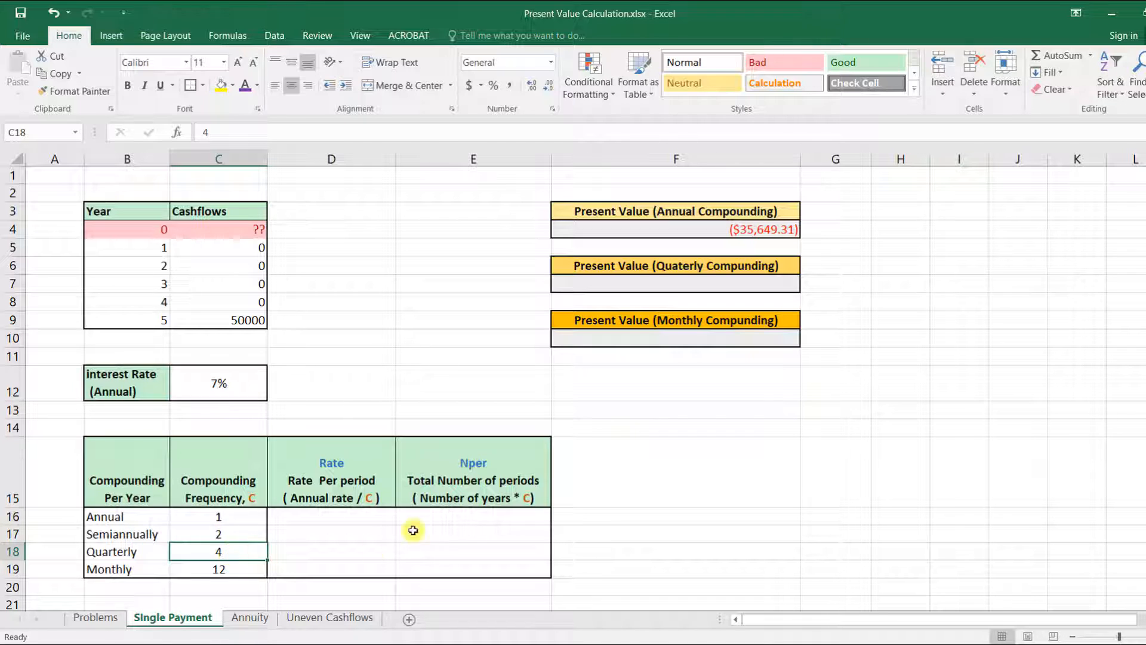
pyautogui.click(333, 466)
pyautogui.click(487, 465)
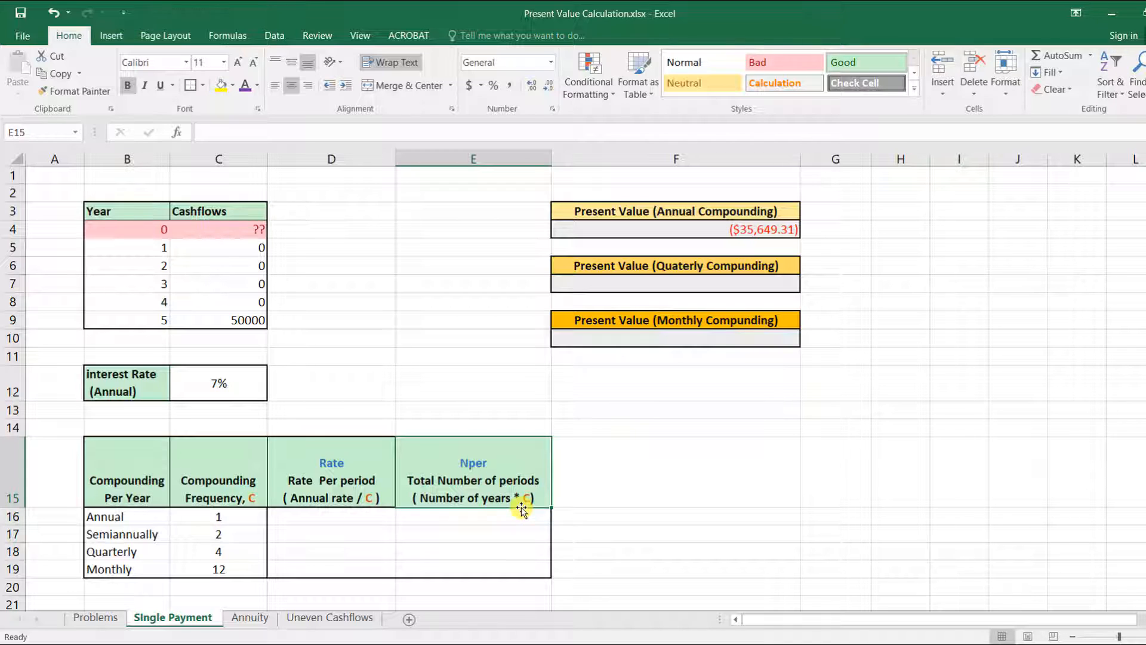
# Step: Enter =C12/C18 as the quarterly rate per period
pyautogui.click(339, 552)
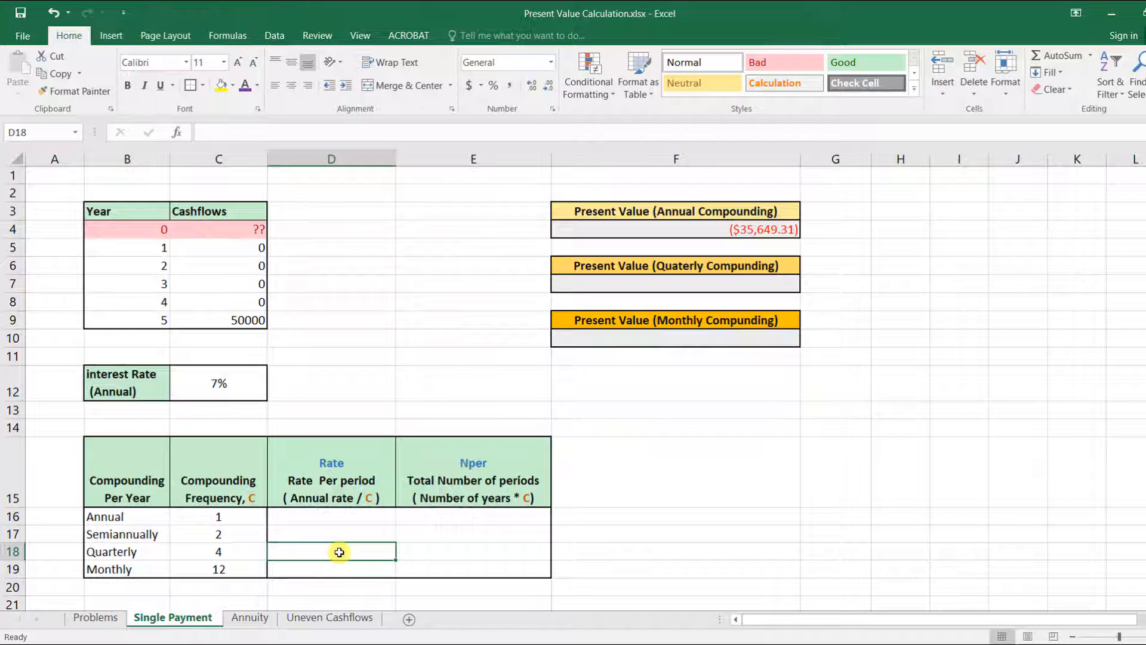
pyautogui.write('=')
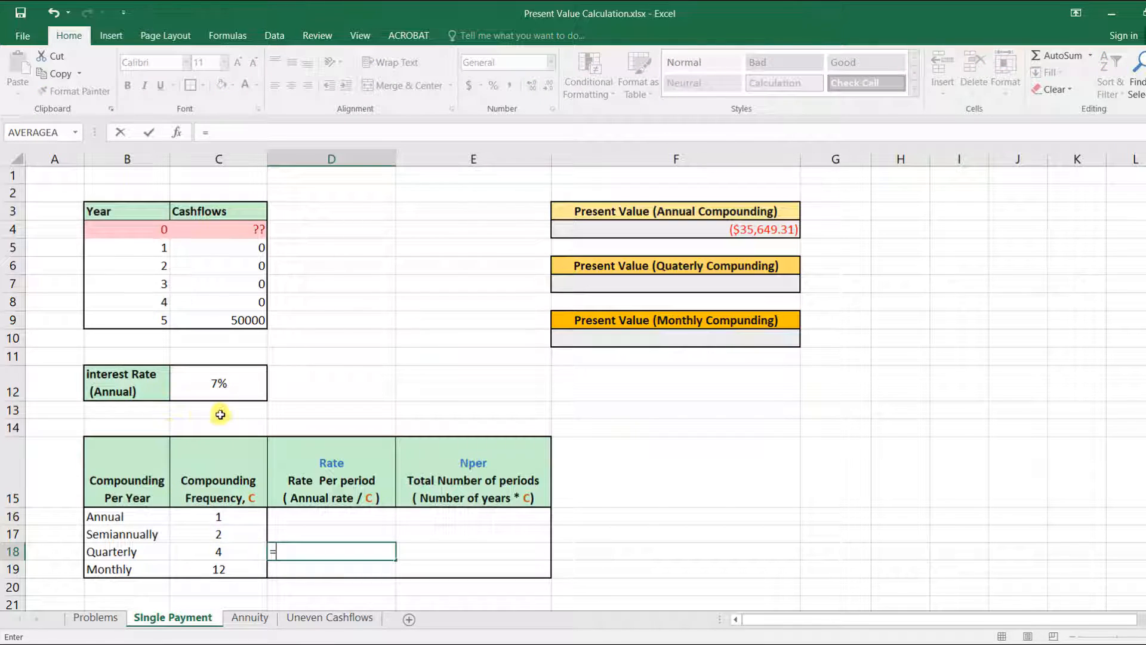
pyautogui.click(227, 379)
pyautogui.write('/')
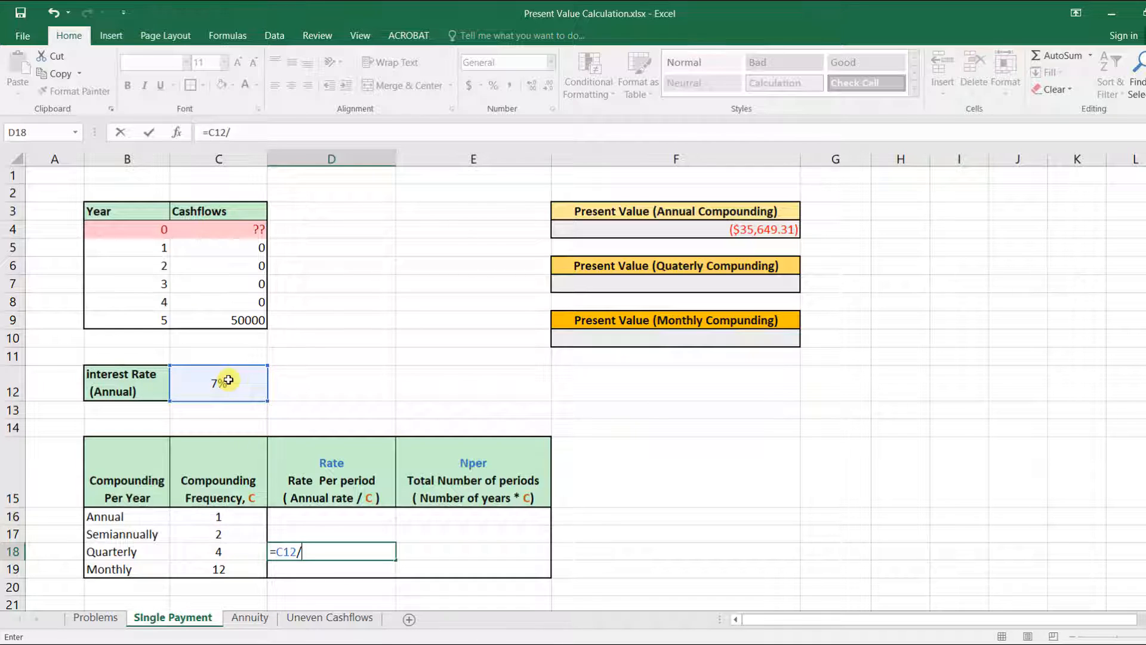
pyautogui.click(221, 552)
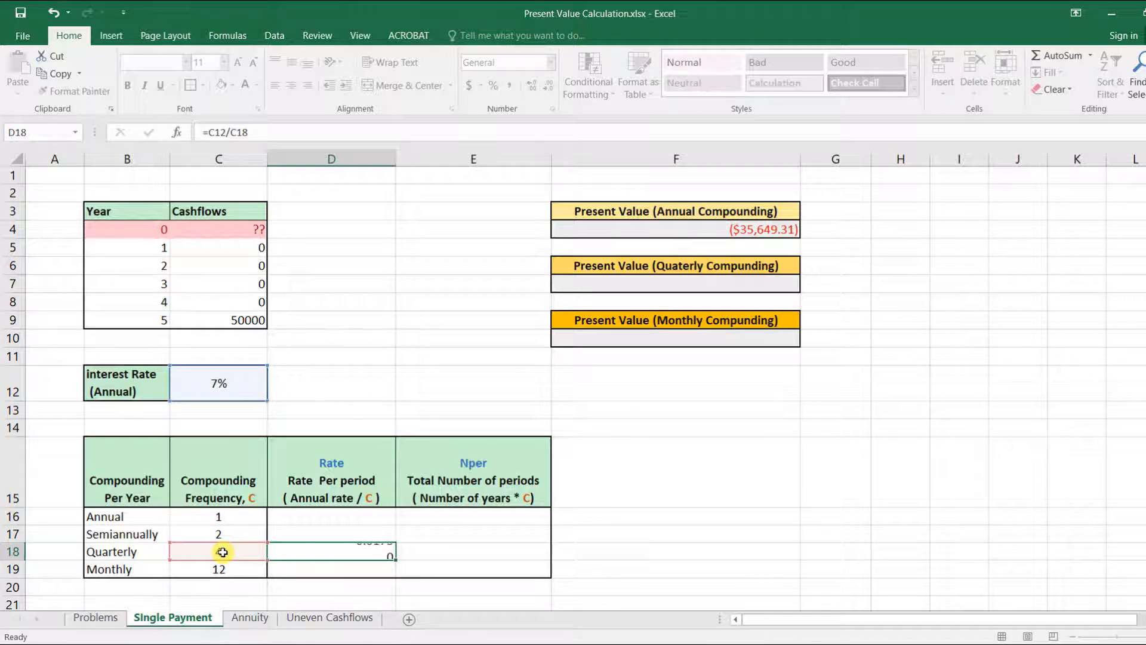
pyautogui.press('Return')
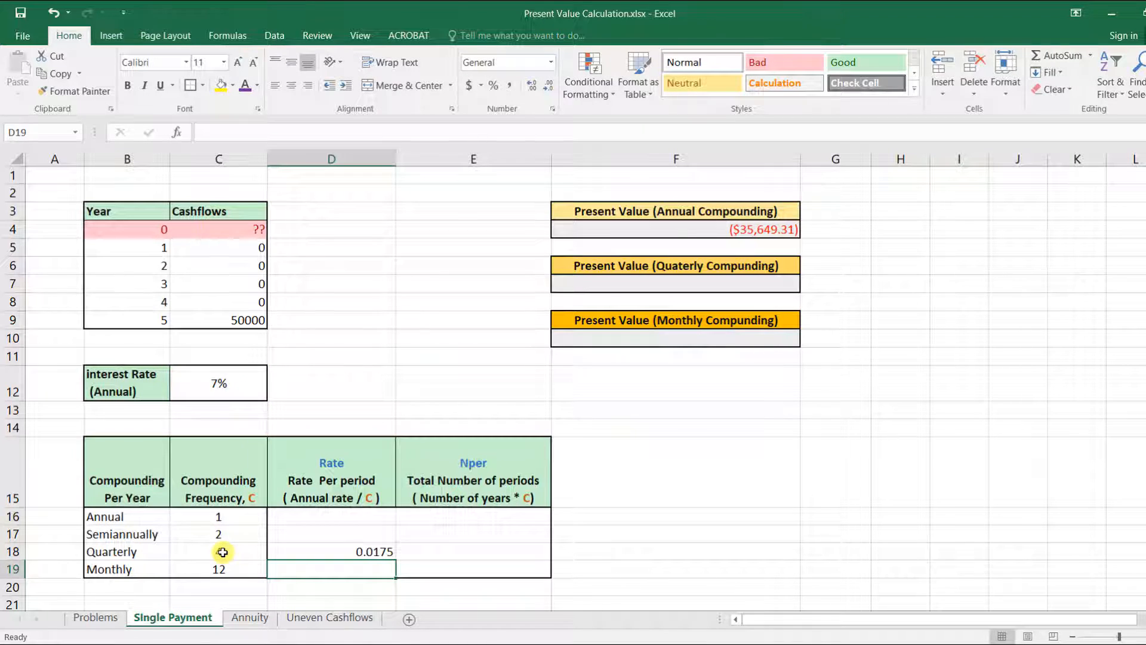
# Step: Enter =B9*C18 as the quarterly total number of periods
pyautogui.click(465, 549)
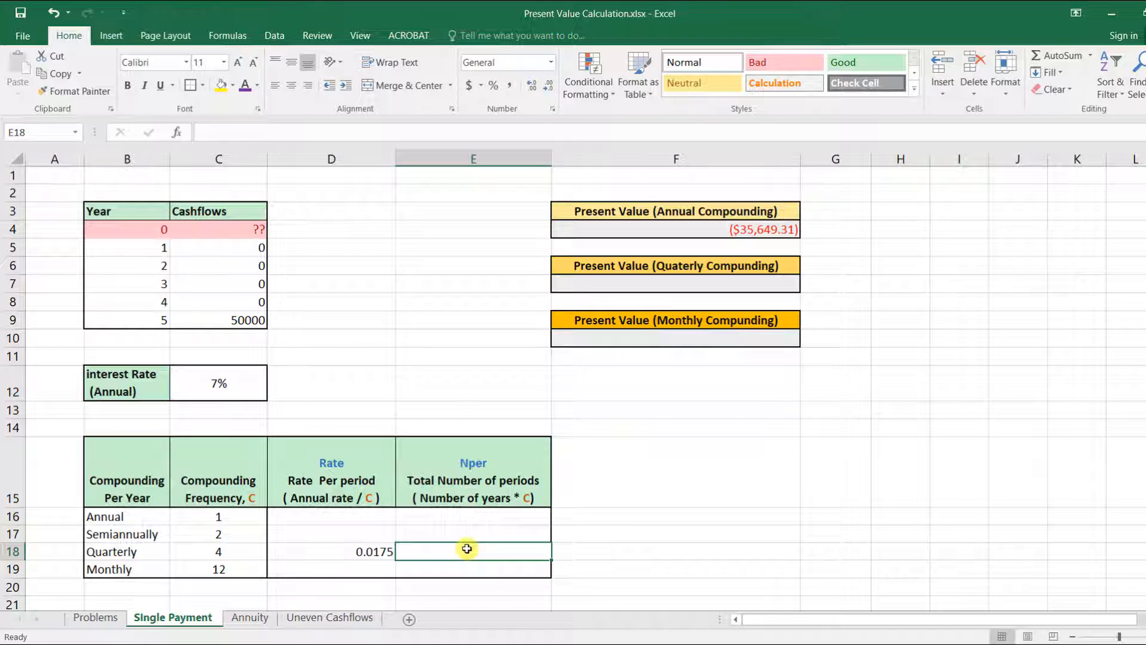
pyautogui.write('=')
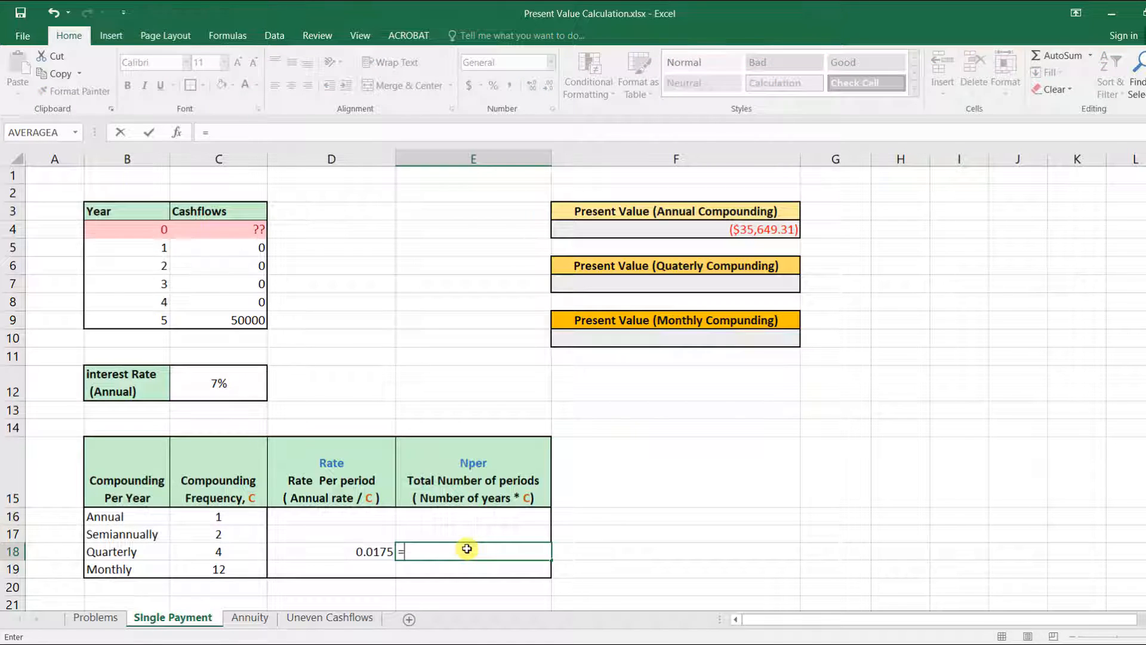
pyautogui.click(153, 321)
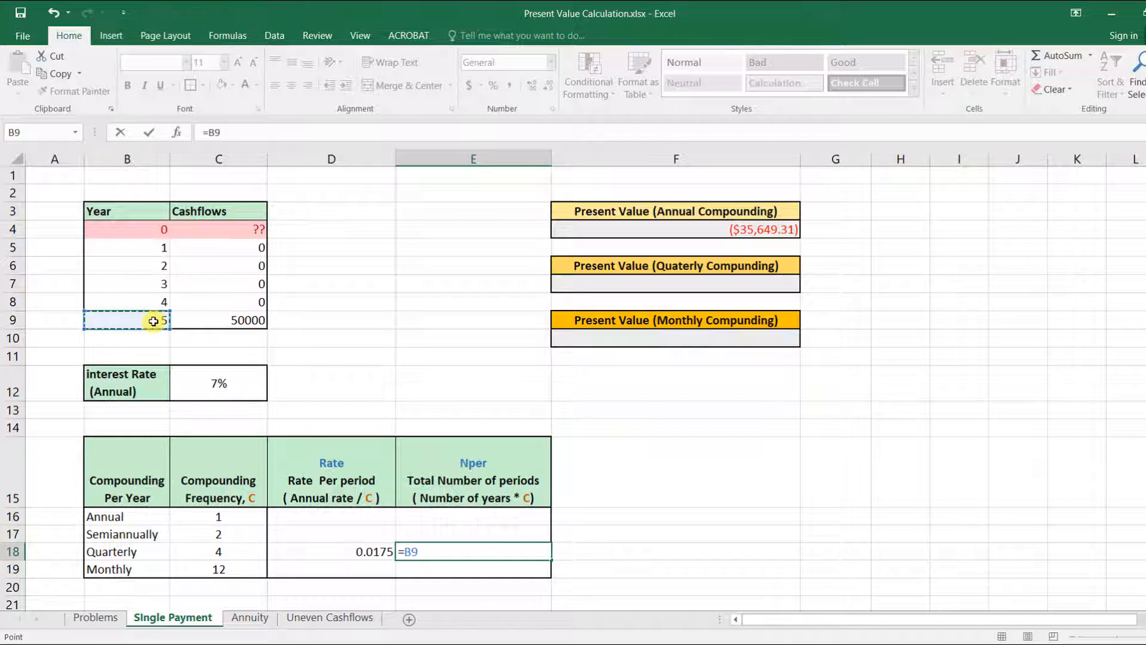
pyautogui.write('*')
pyautogui.click(235, 553)
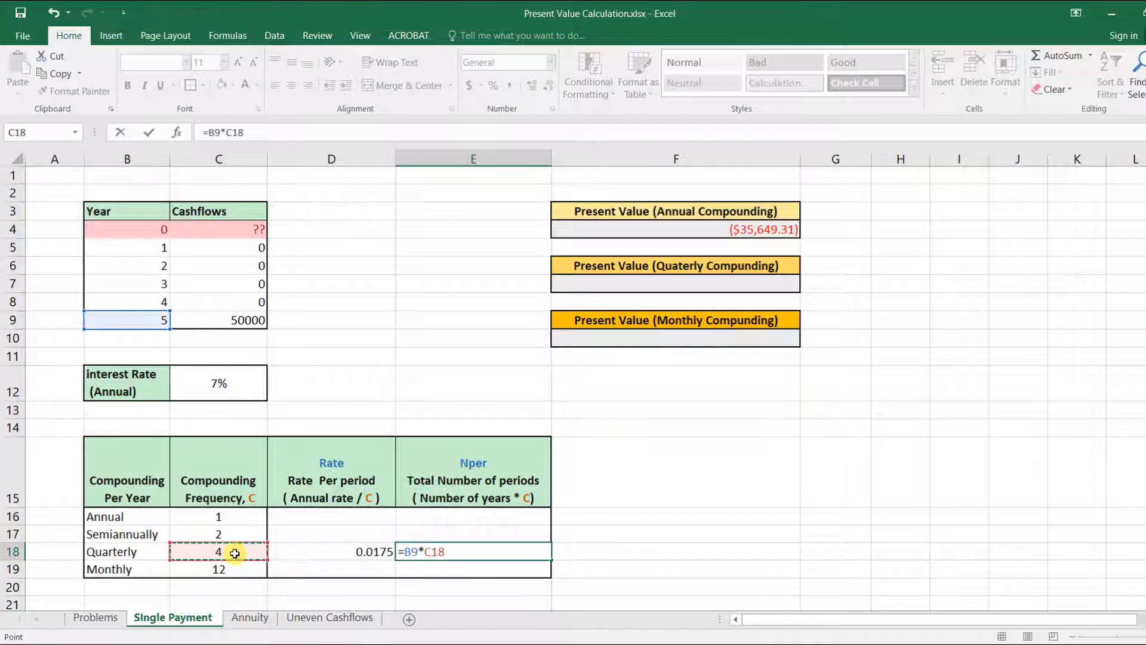
pyautogui.press('Return')
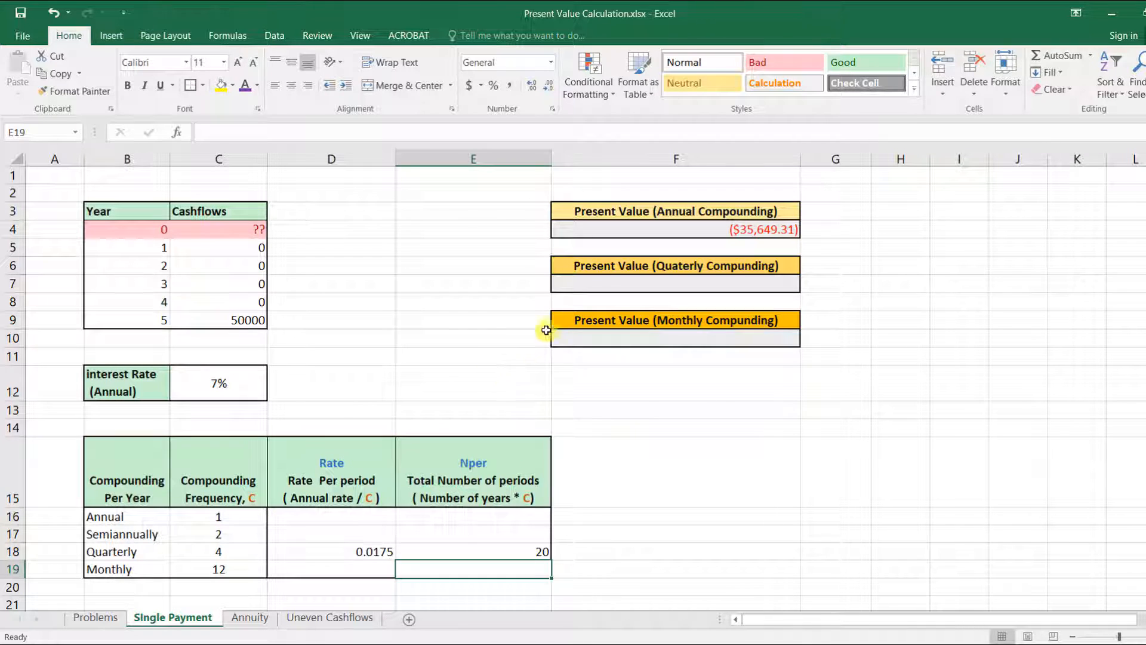
# Step: Enter =PV(D18,E18,0,C9,) in the Present Value (Quaterly Compounding) cell
pyautogui.click(625, 282)
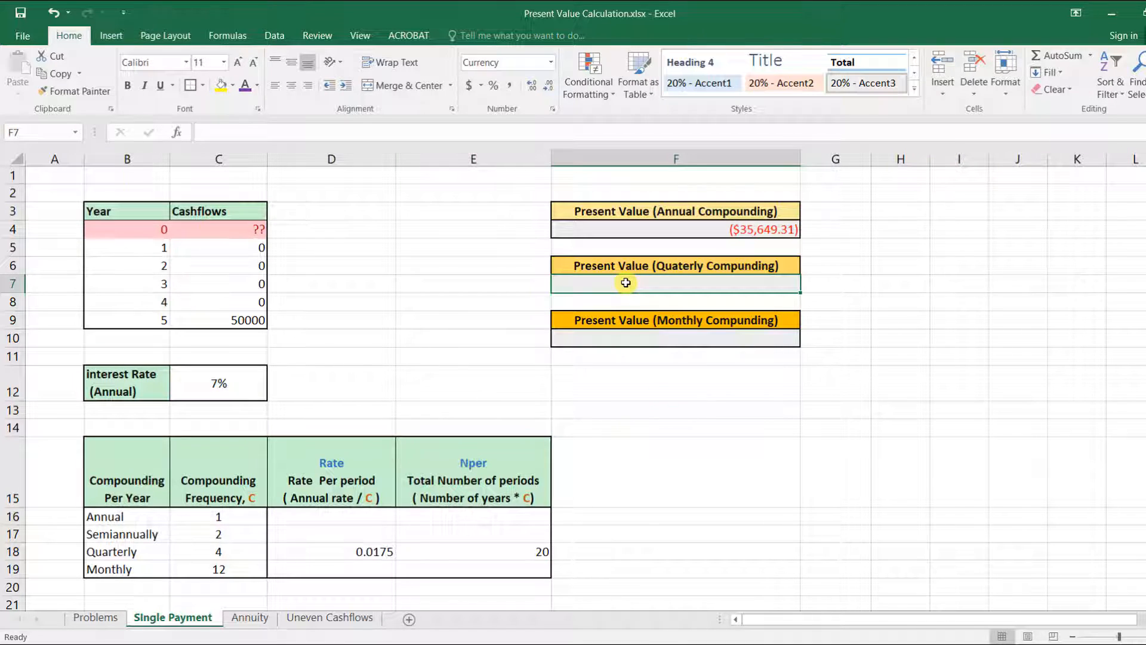
pyautogui.write('=')
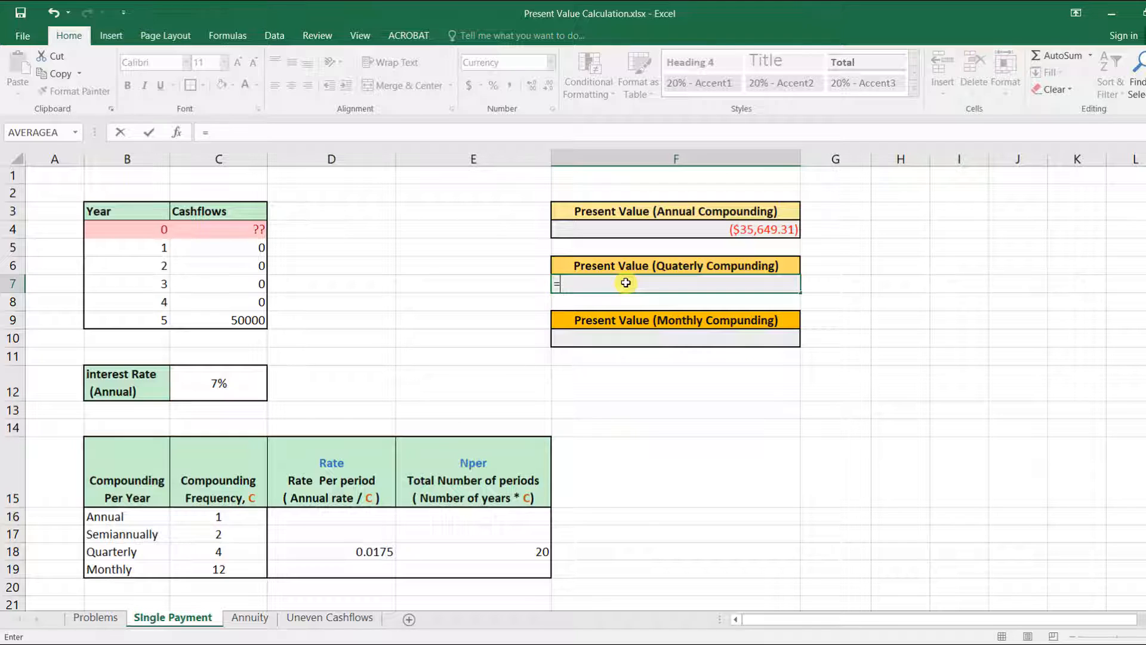
pyautogui.write('pv')
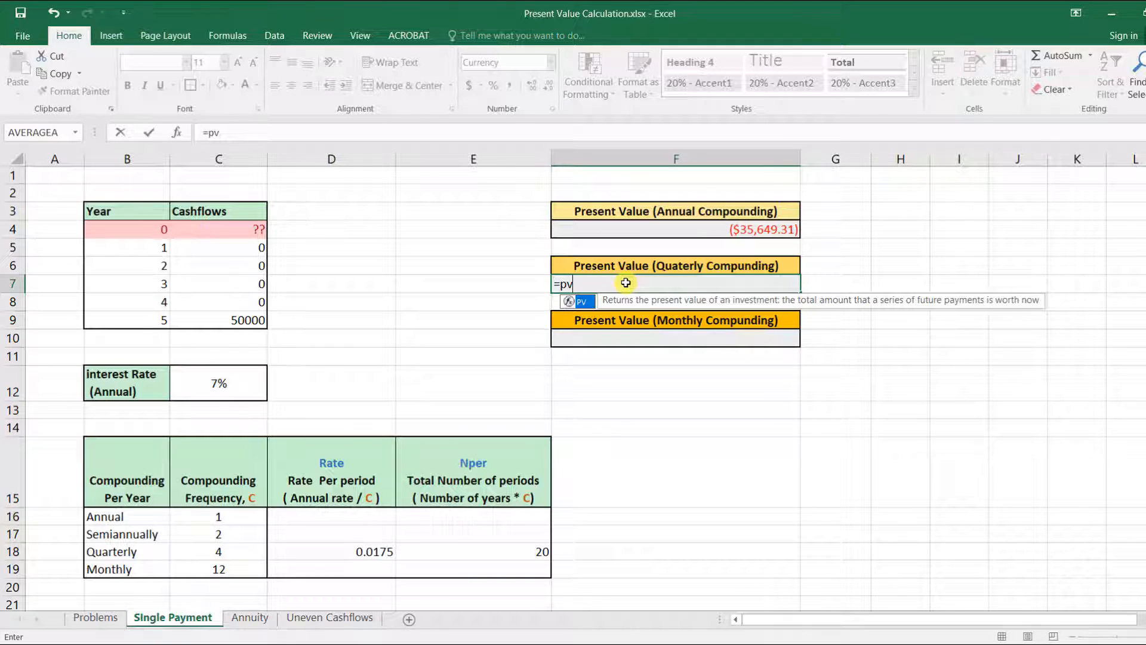
pyautogui.doubleClick(580, 301)
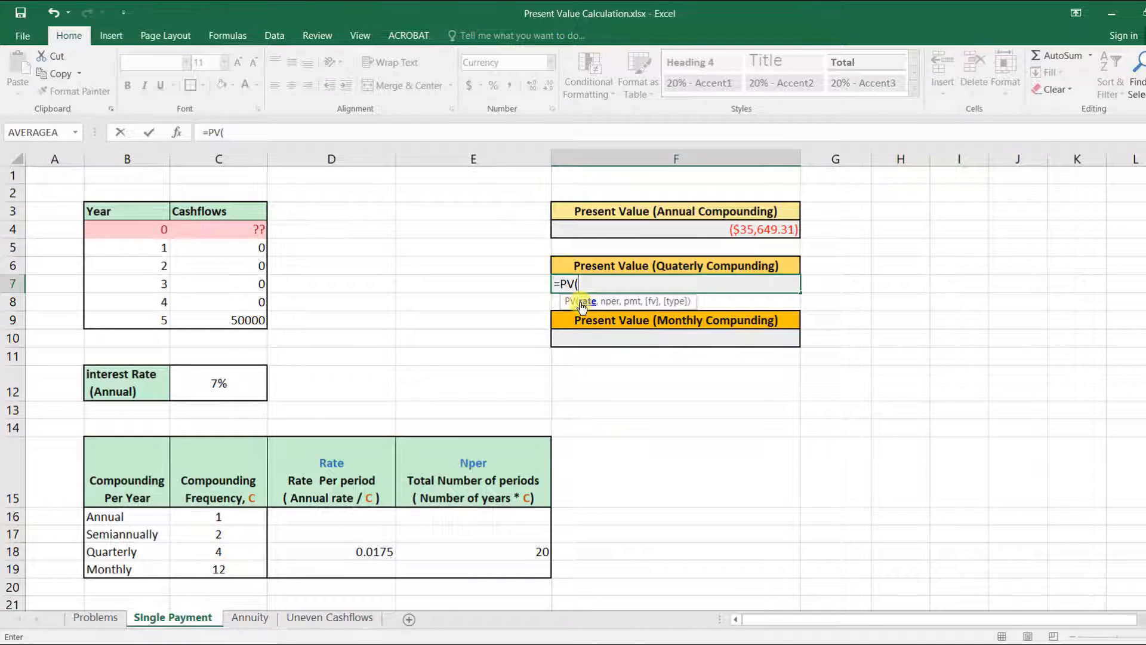
pyautogui.click(385, 550)
pyautogui.write(',')
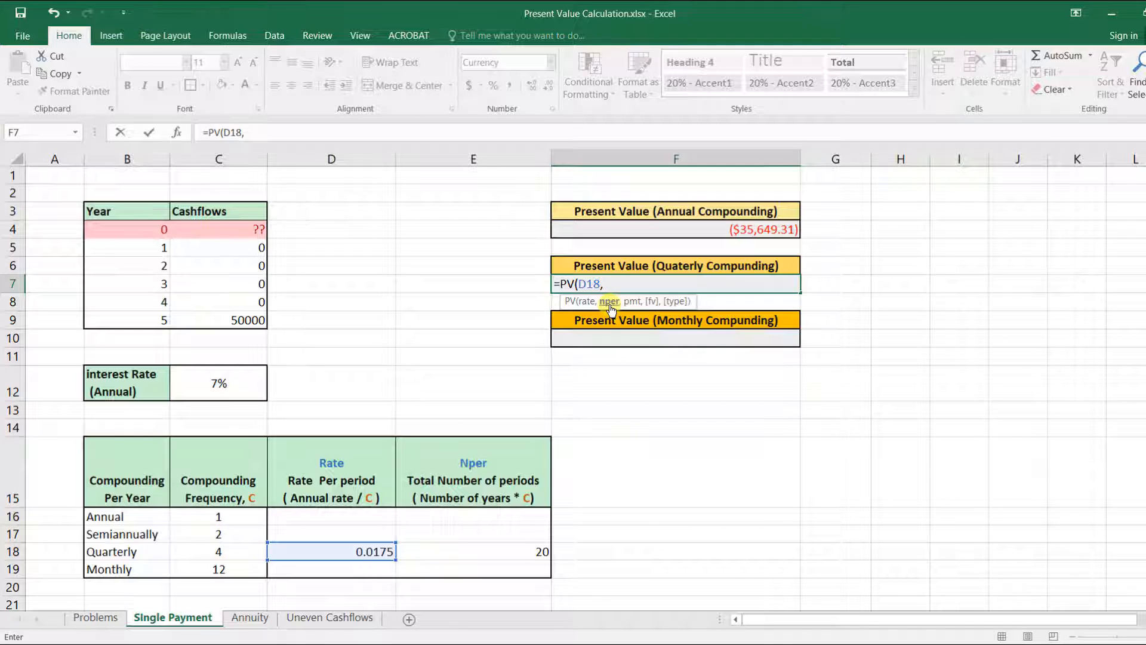
pyautogui.click(539, 552)
pyautogui.write(',')
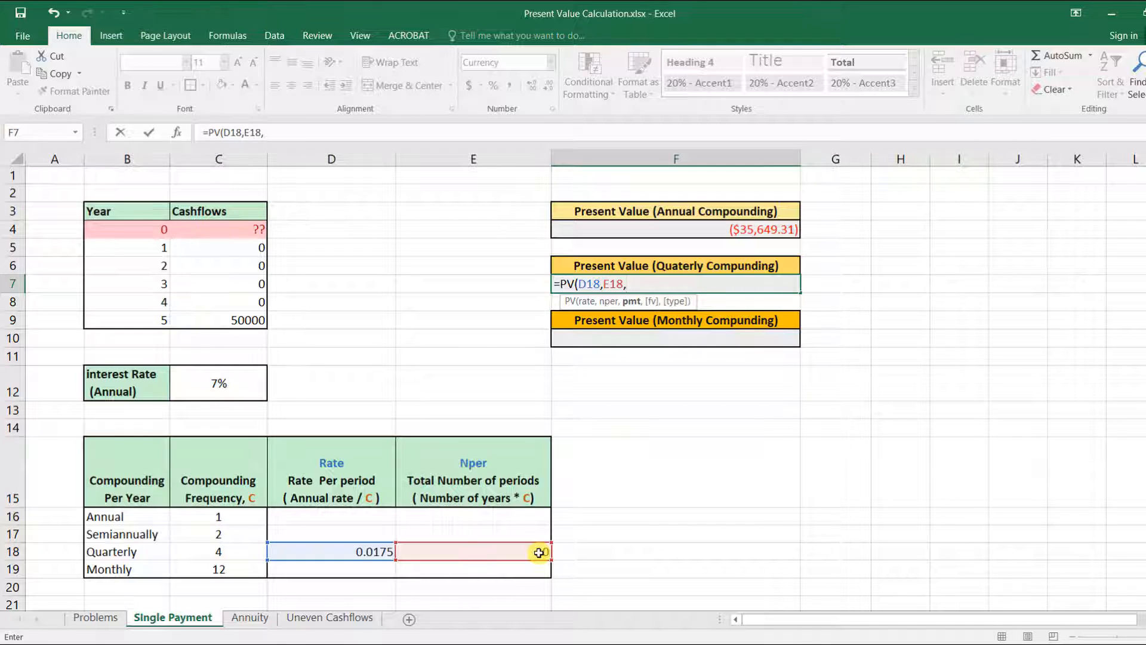
pyautogui.write('0,')
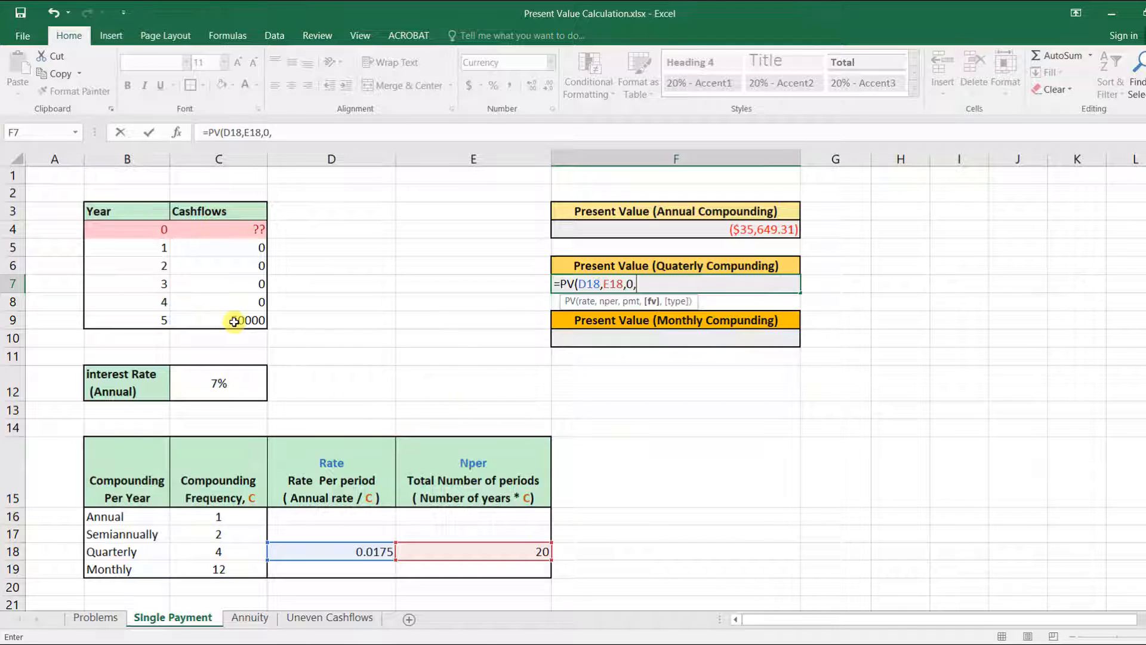
pyautogui.click(234, 321)
pyautogui.write(',')
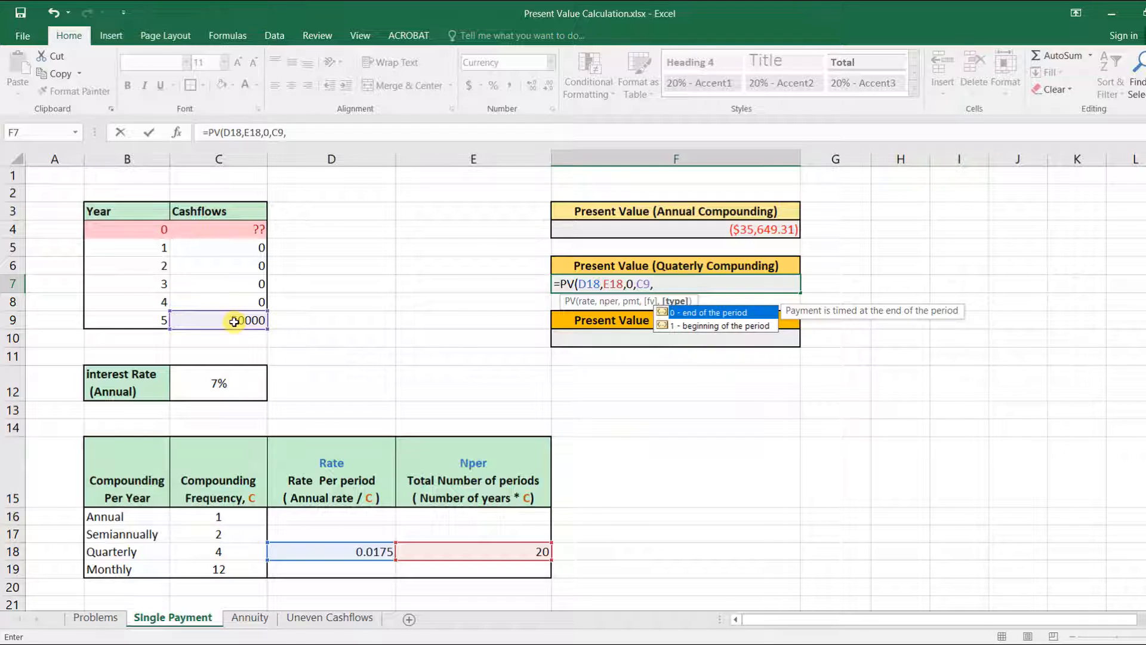
pyautogui.write(')')
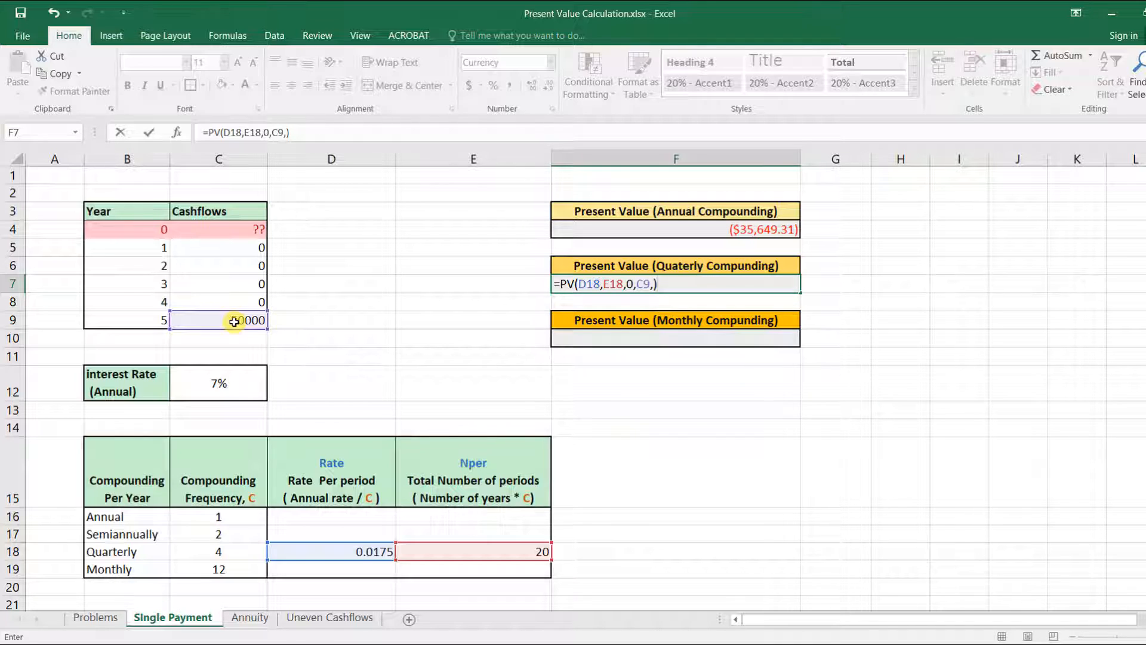
pyautogui.press('Return')
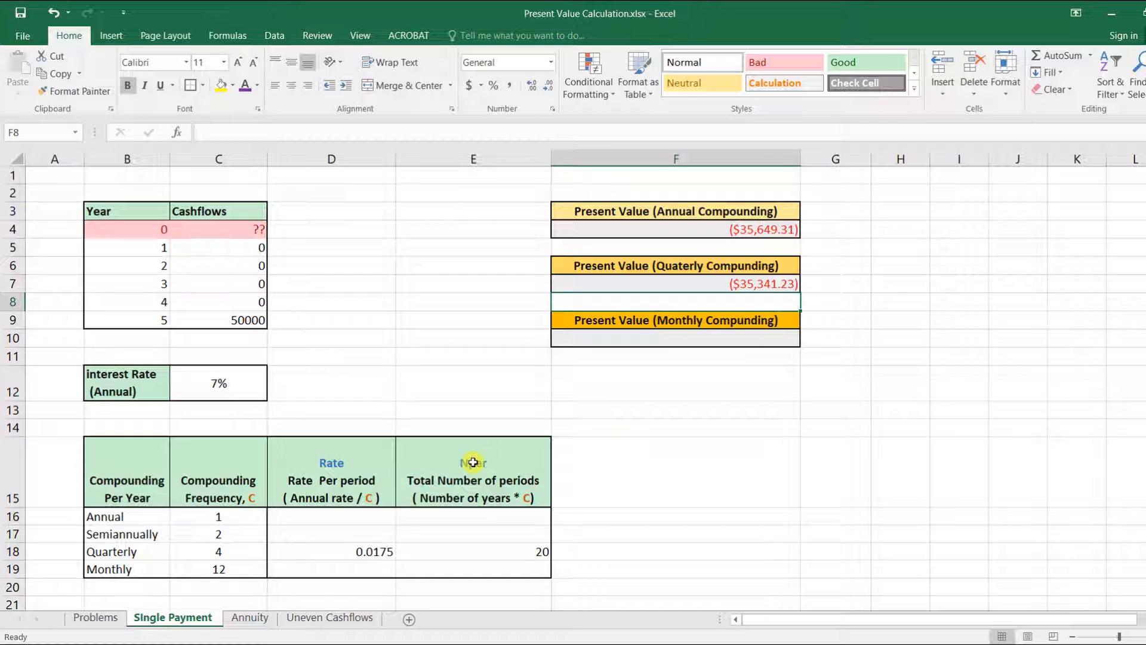
# Step: Enter =C12/C19 as the monthly rate per period
pyautogui.click(359, 567)
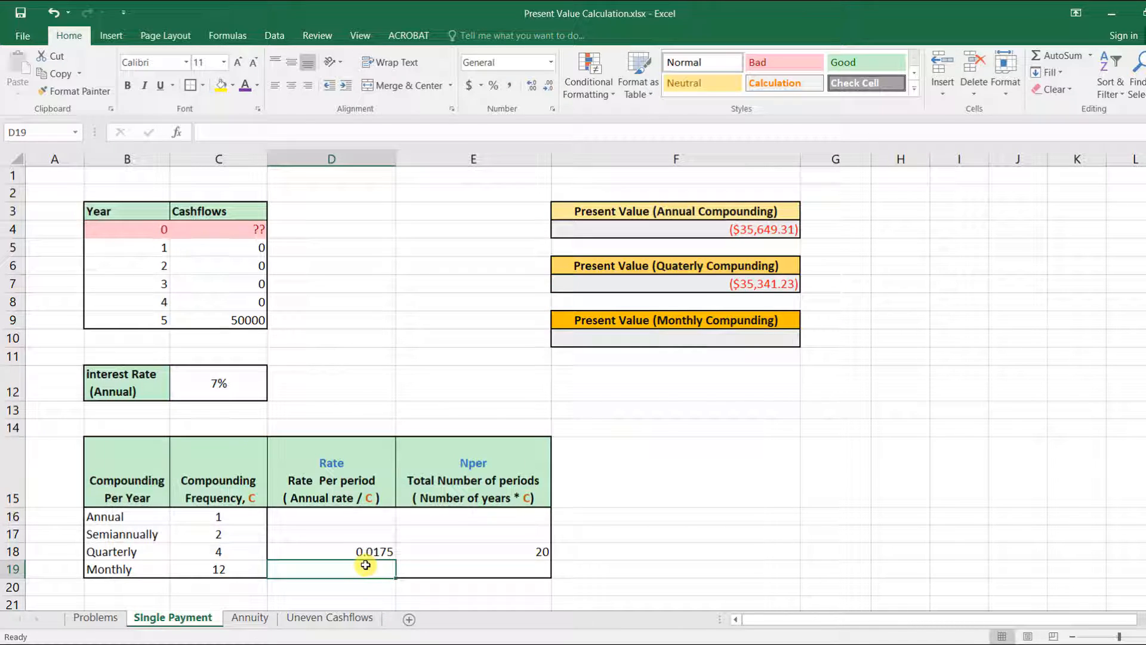
pyautogui.write('=')
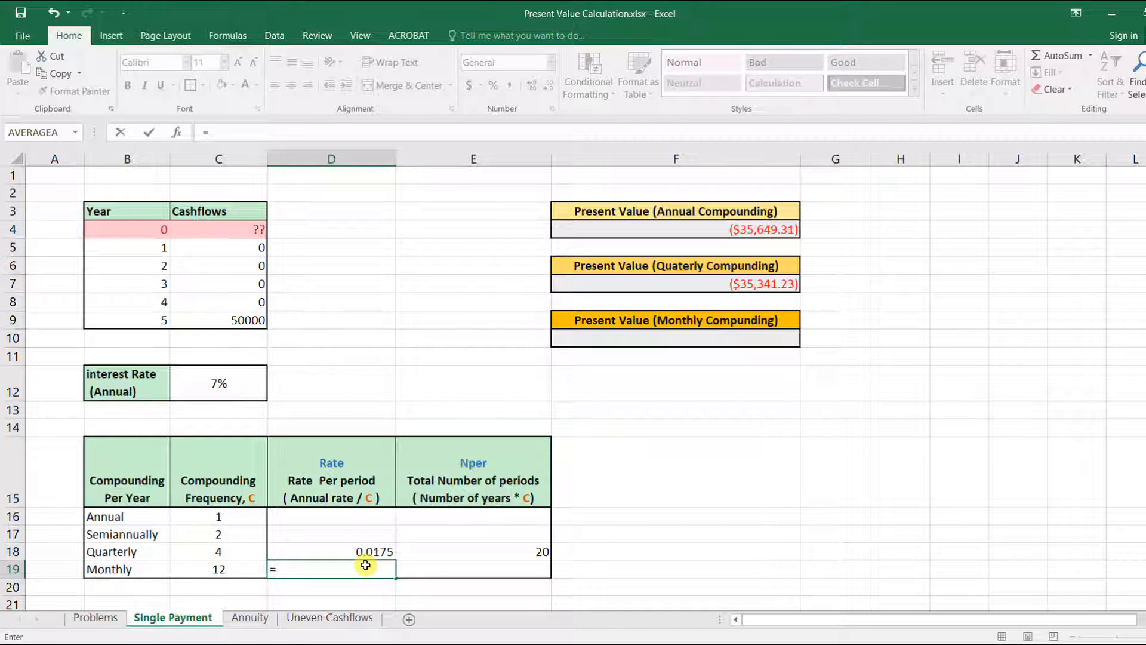
pyautogui.click(241, 394)
pyautogui.write('/')
pyautogui.click(224, 568)
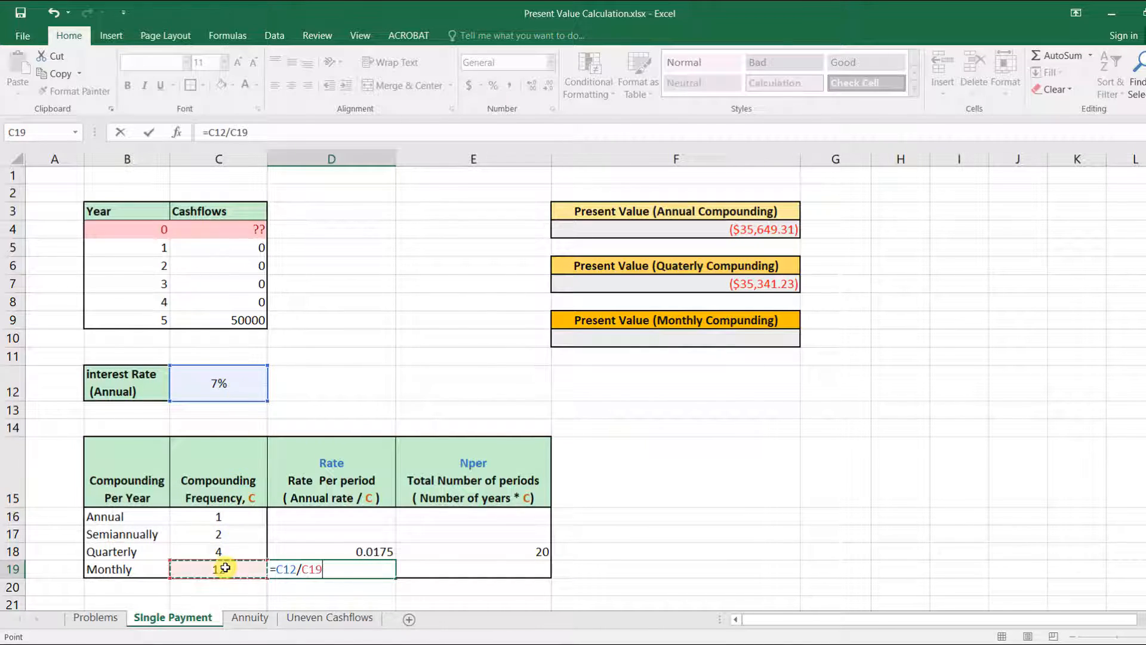
pyautogui.hotkey('ctrl', 'Return')
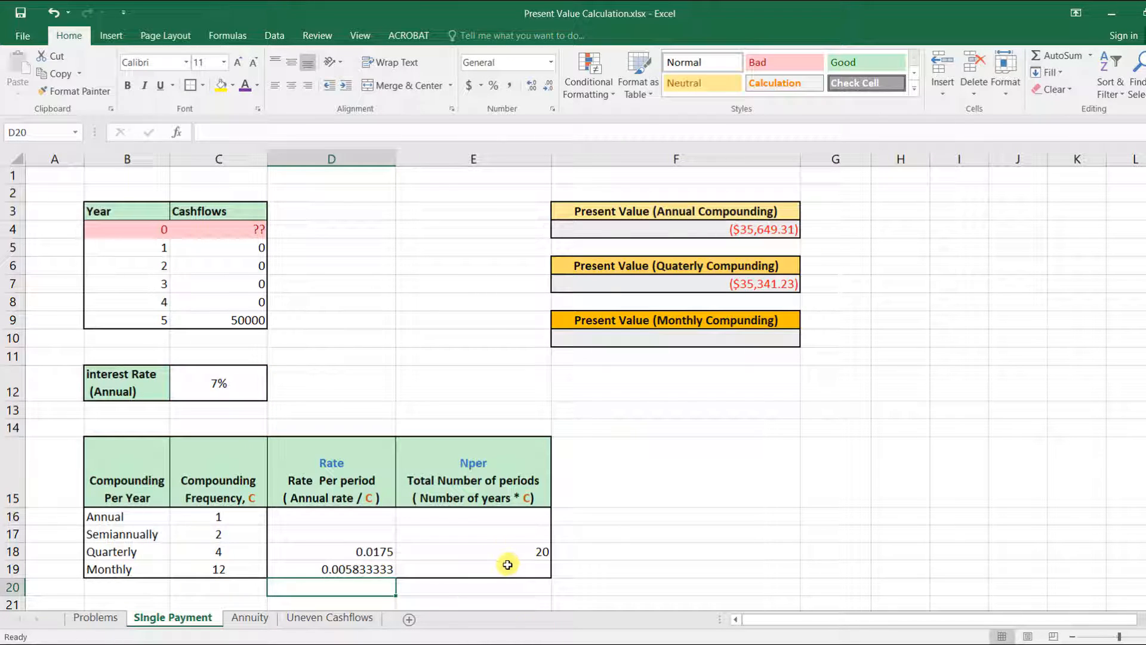
# Step: Enter =B9*C19 as the monthly total number of periods
pyautogui.click(512, 563)
pyautogui.write('=')
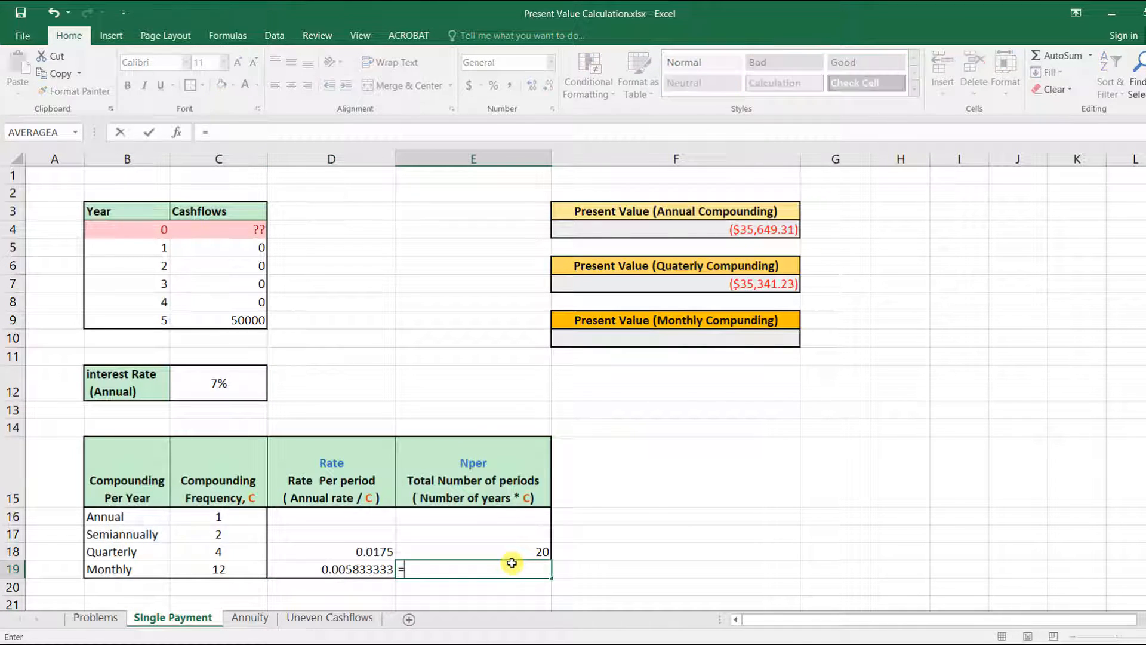
pyautogui.click(153, 318)
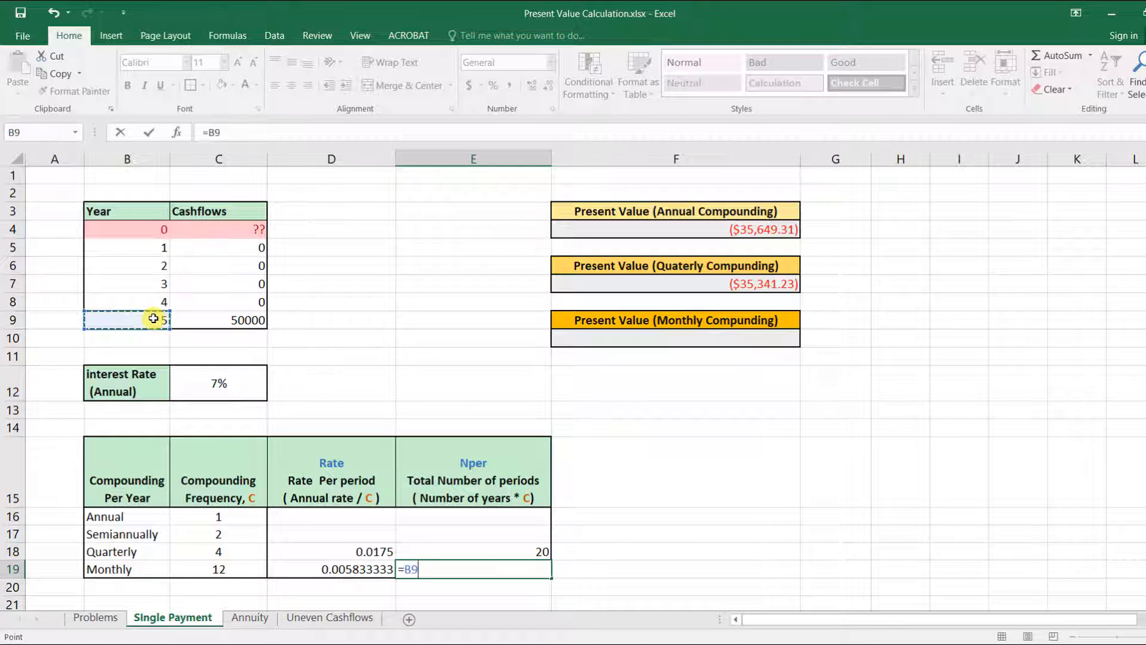
pyautogui.write('*')
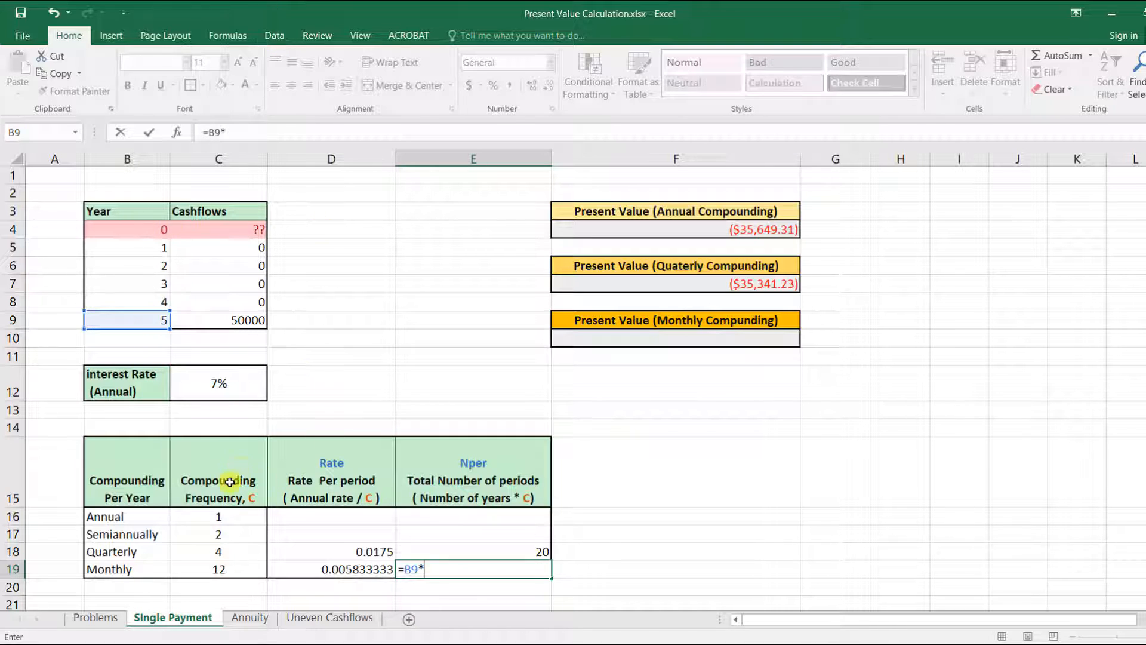
pyautogui.click(244, 568)
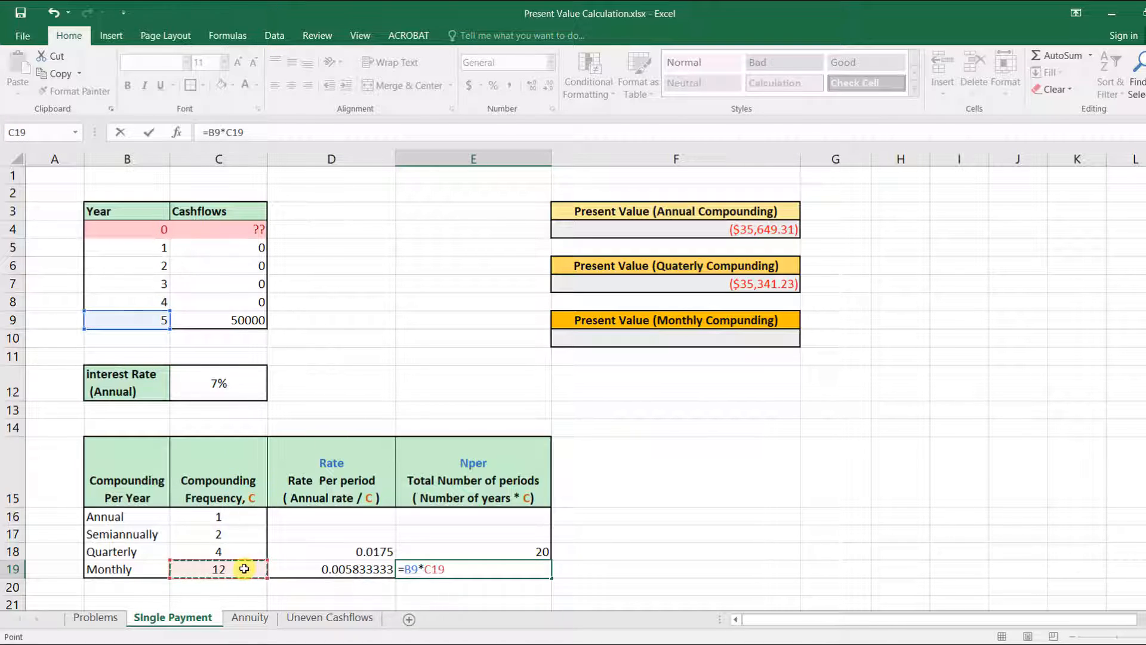
pyautogui.press('Return')
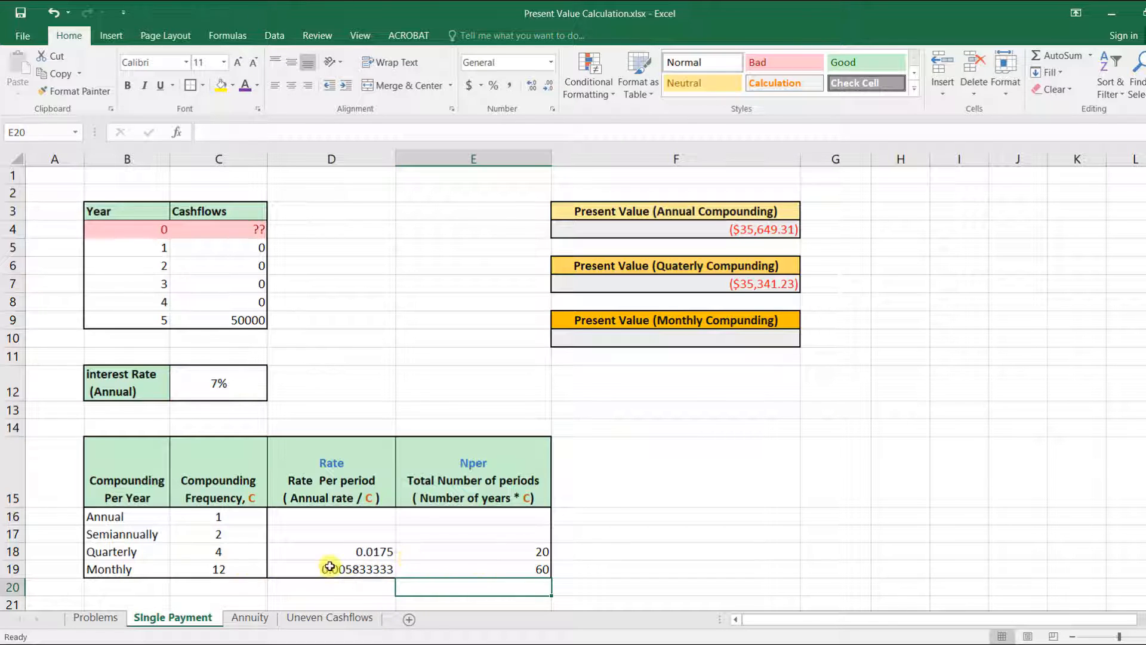
# Step: Open the Annuity worksheet and dock the workbook window to one half of the screen
pyautogui.click(777, 338)
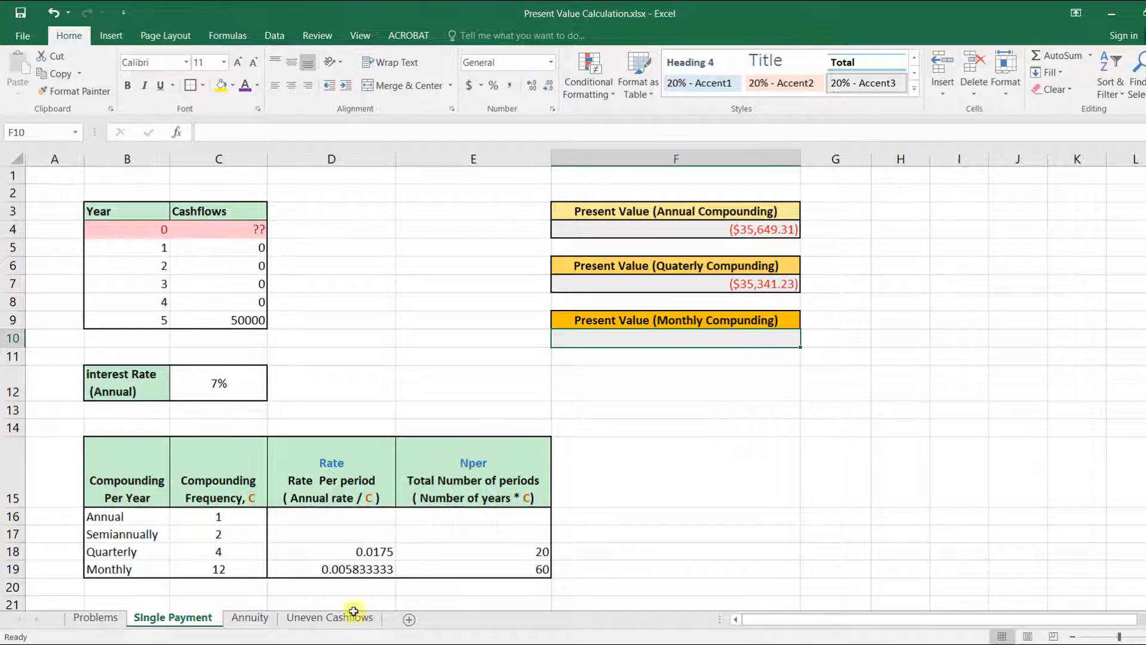
pyautogui.click(249, 617)
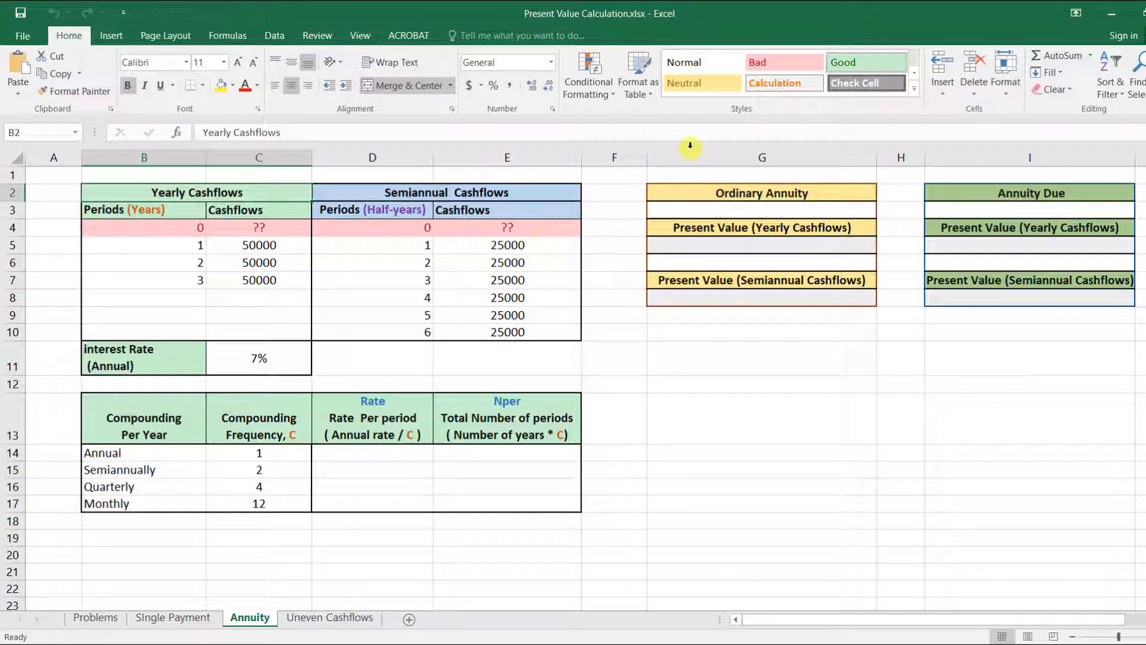
pyautogui.moveTo(800, 24); pyautogui.dragTo(3, 322)
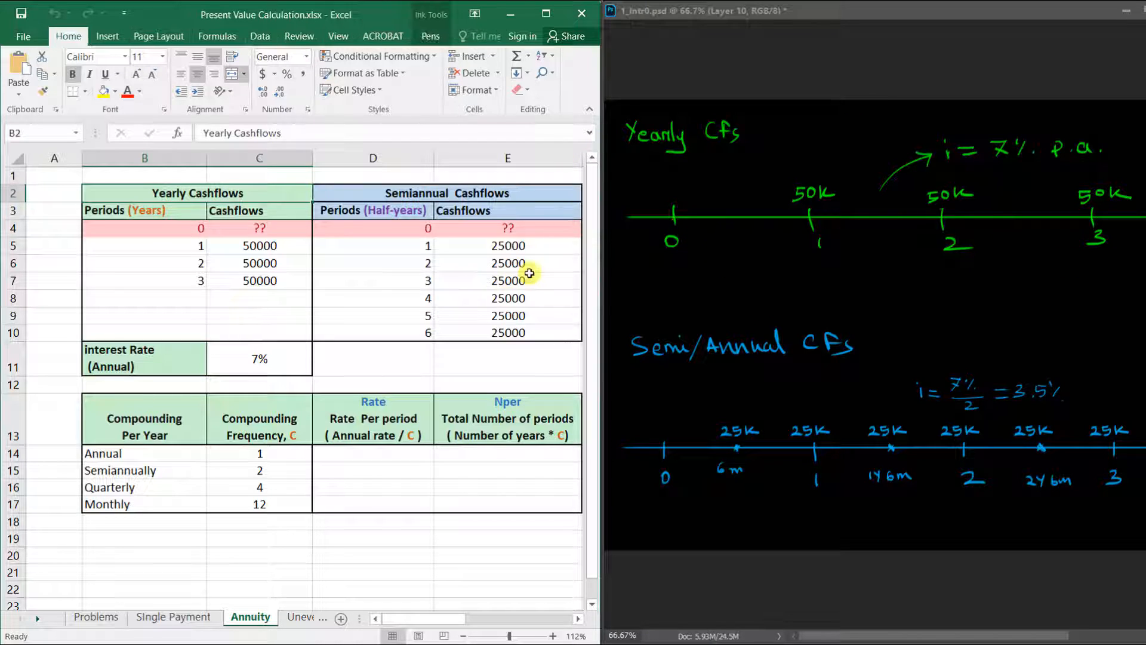
# Step: In Photoshop, annotate the yearly and semiannual cash-flow timelines with arrows and underlines
pyautogui.click(676, 184)
pyautogui.moveTo(678, 174); pyautogui.dragTo(676, 198)
pyautogui.moveTo(670, 190); pyautogui.dragTo(774, 180)
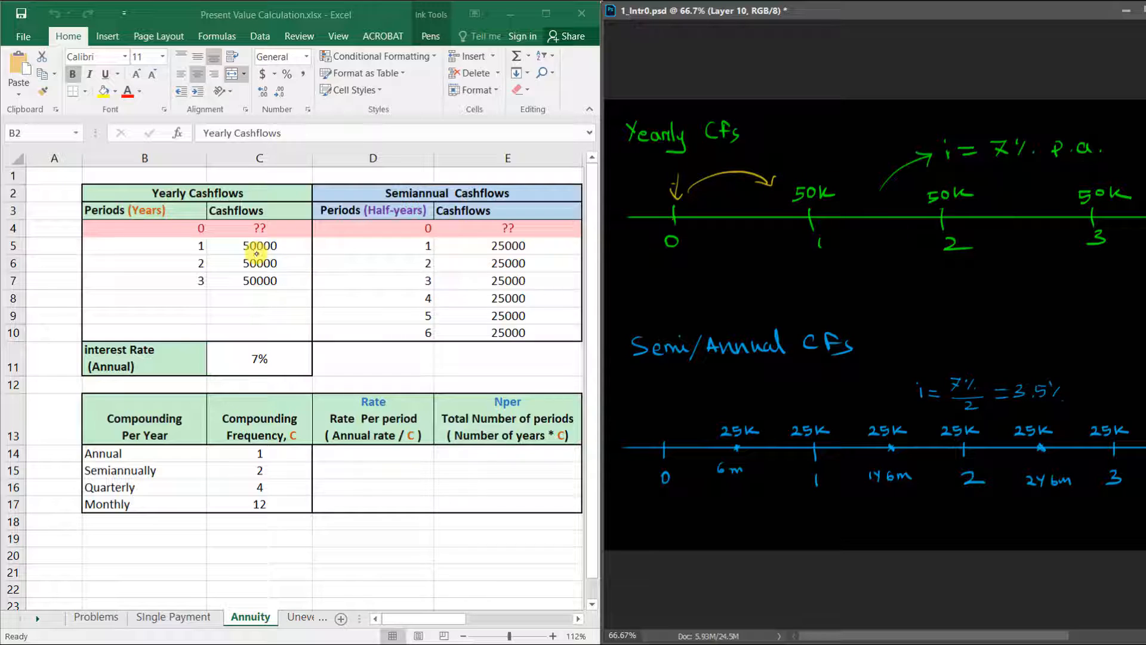
pyautogui.moveTo(929, 208); pyautogui.dragTo(974, 208)
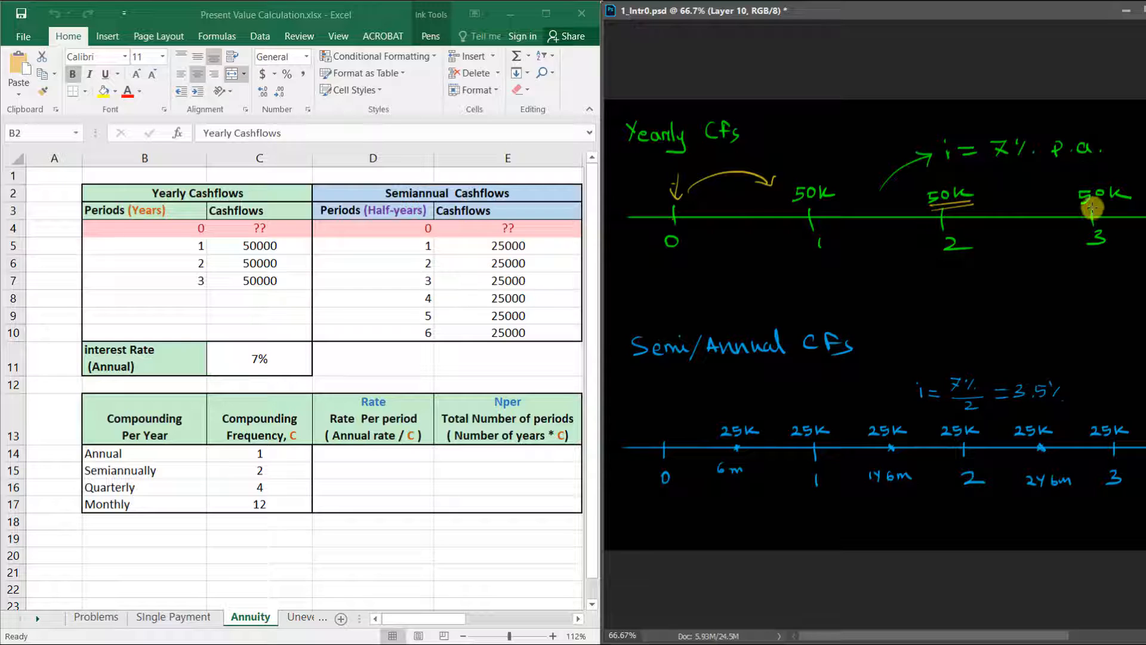
pyautogui.moveTo(1079, 206); pyautogui.dragTo(1125, 209)
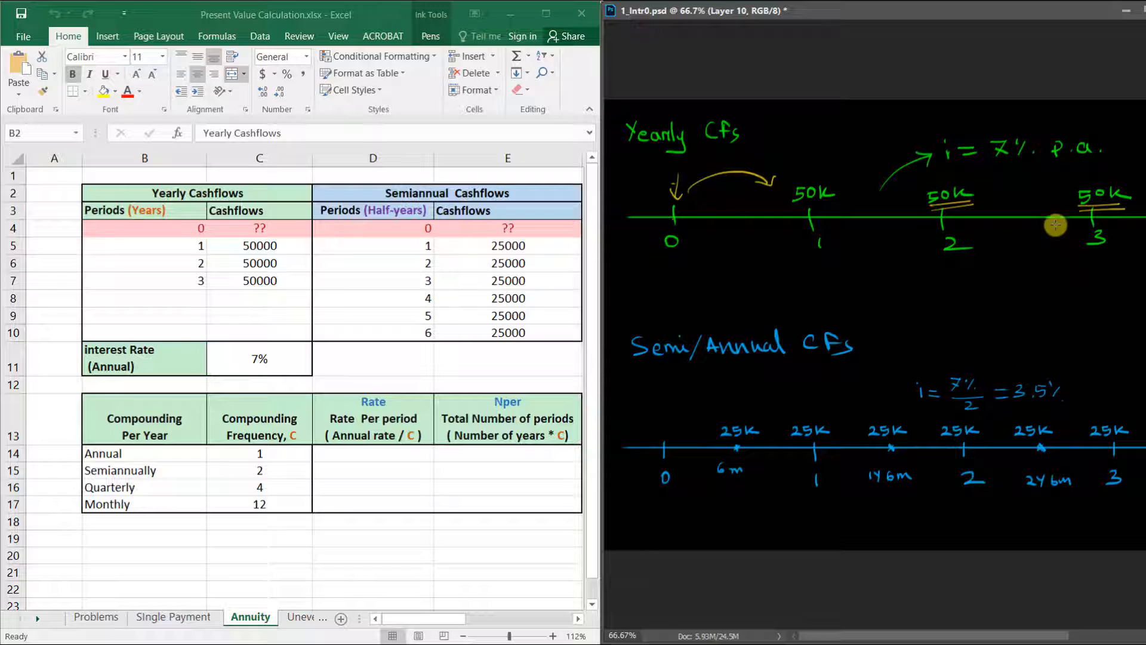
pyautogui.moveTo(996, 160); pyautogui.dragTo(1031, 165)
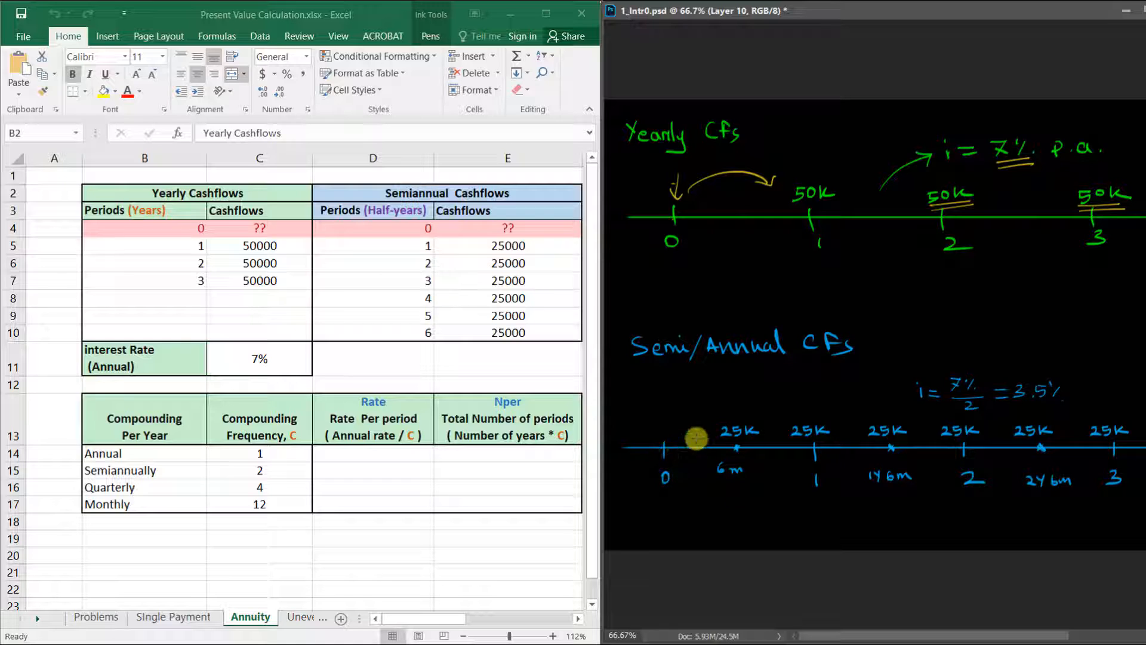
pyautogui.moveTo(720, 442); pyautogui.dragTo(746, 440)
pyautogui.moveTo(666, 429)
pyautogui.mouseDown()
pyautogui.moveTo(796, 402)
pyautogui.moveTo(807, 412)
pyautogui.mouseUp()
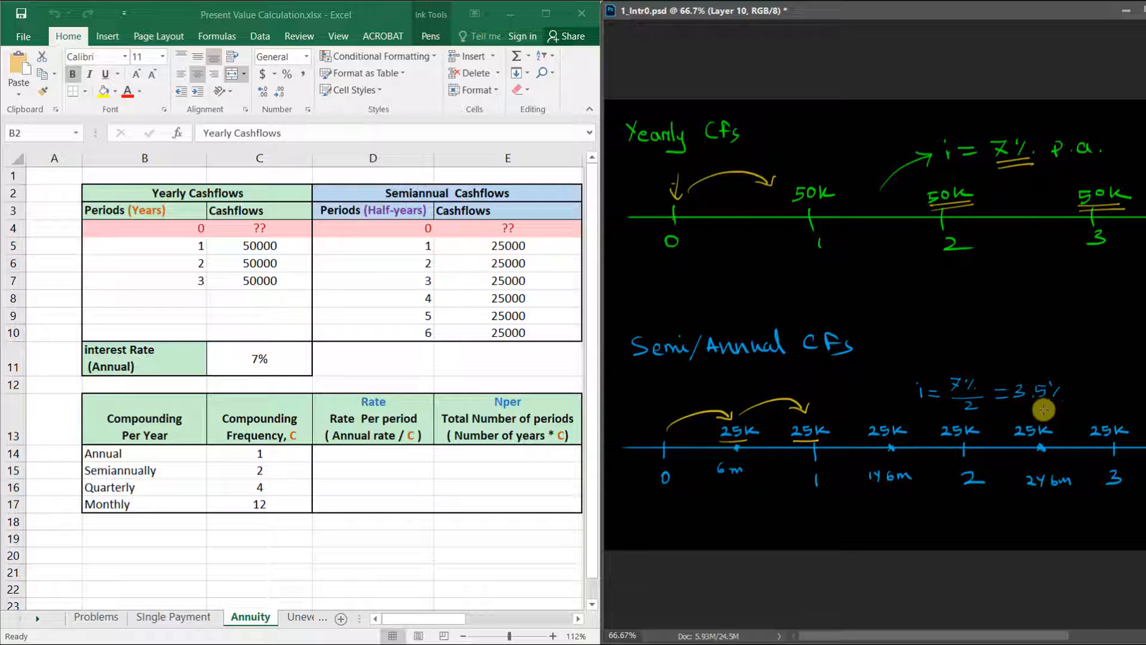
pyautogui.moveTo(1017, 408)
pyautogui.mouseDown()
pyautogui.moveTo(1062, 406)
pyautogui.moveTo(1017, 411)
pyautogui.mouseUp()
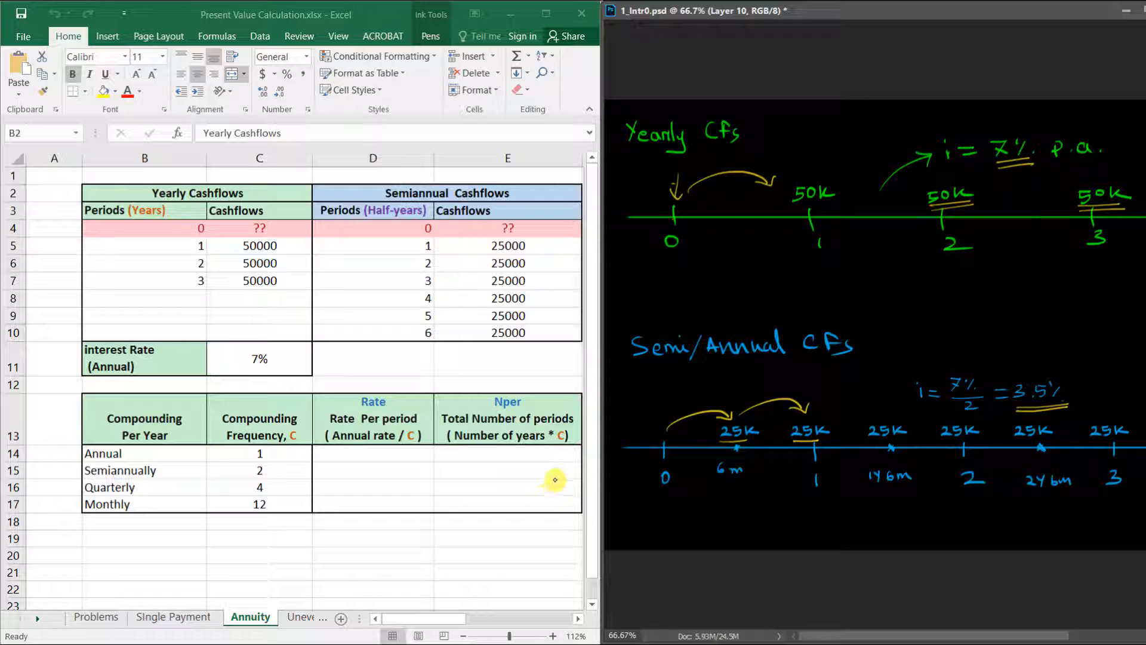
# Step: Maximize the workbook window so the spreadsheet fills the whole screen
pyautogui.click(545, 13)
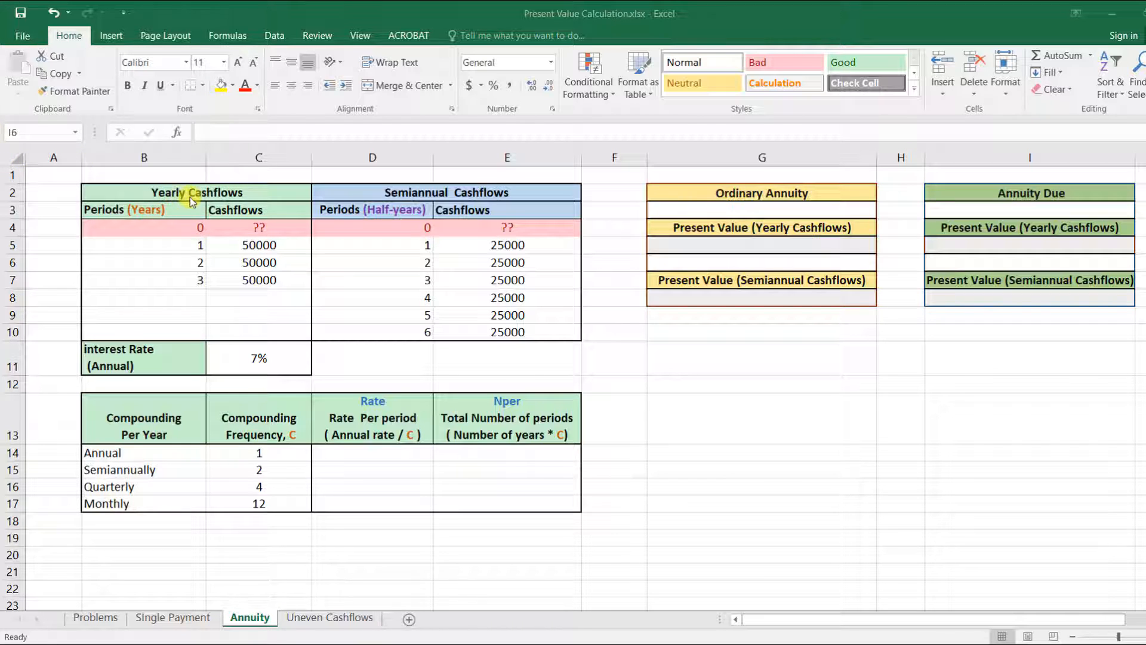
pyautogui.click(747, 244)
pyautogui.press('BackSpace')
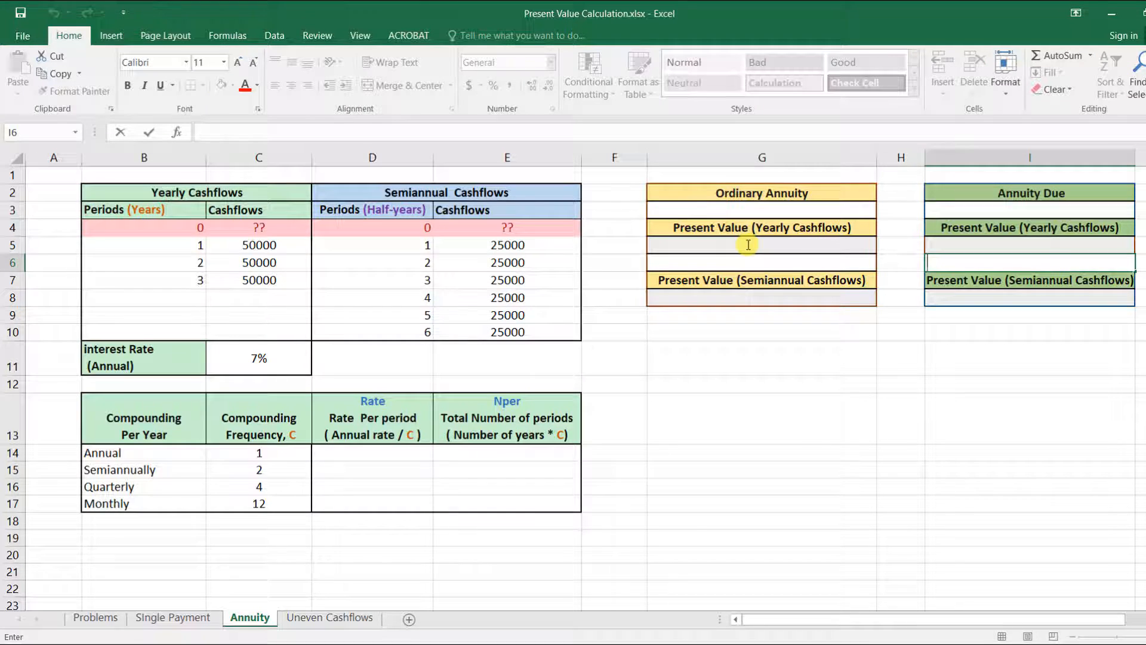
# Step: Enter =PV(C11,B7,C6,0,0) as the ordinary annuity's present value of the yearly cash flows
pyautogui.click(747, 244)
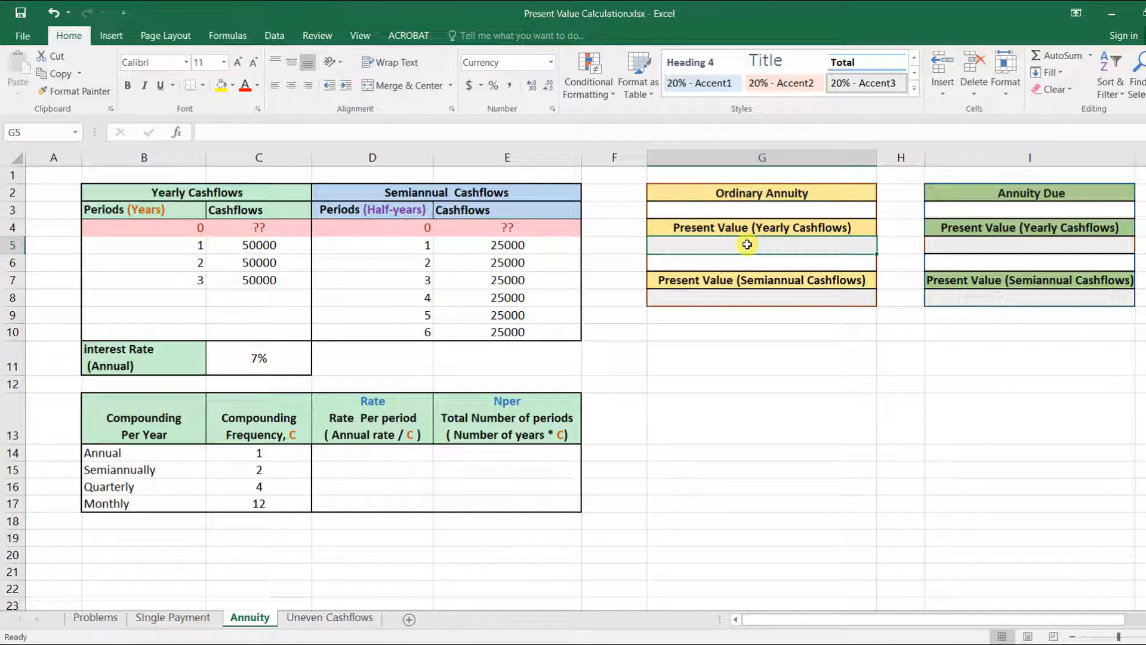
pyautogui.write('=pv')
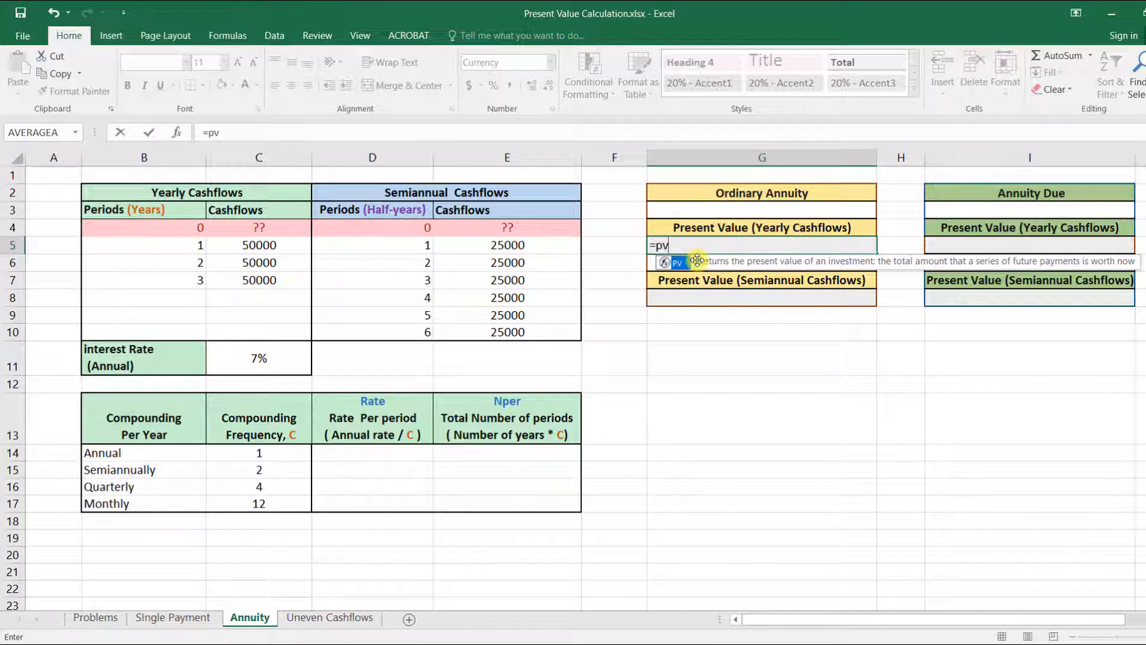
pyautogui.doubleClick(671, 263)
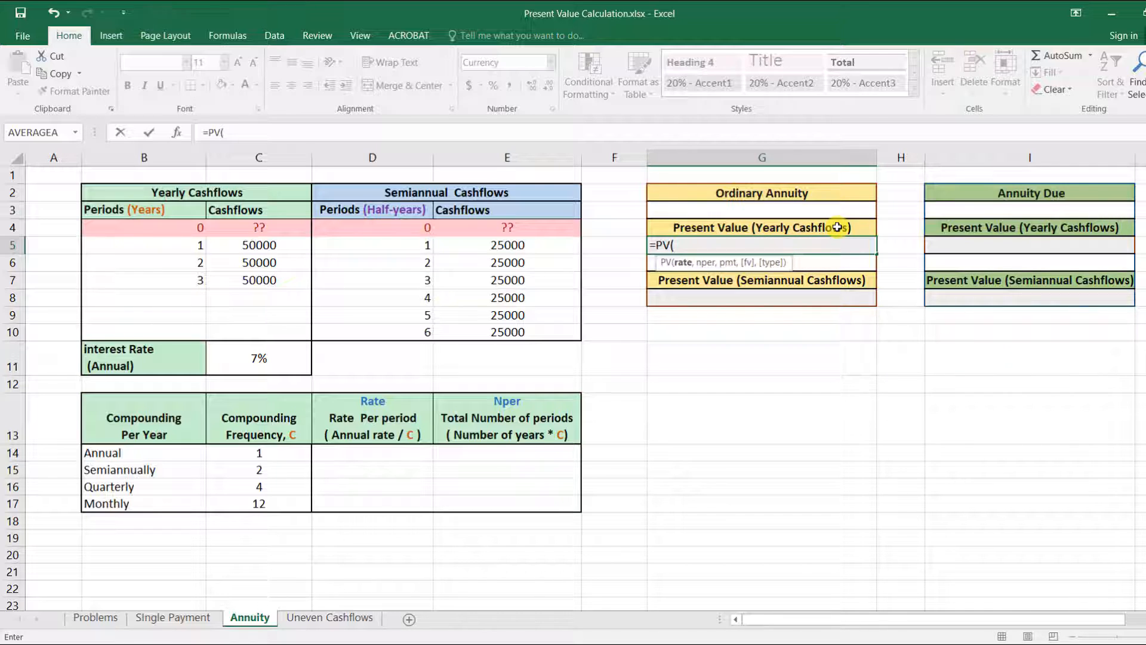
pyautogui.click(257, 357)
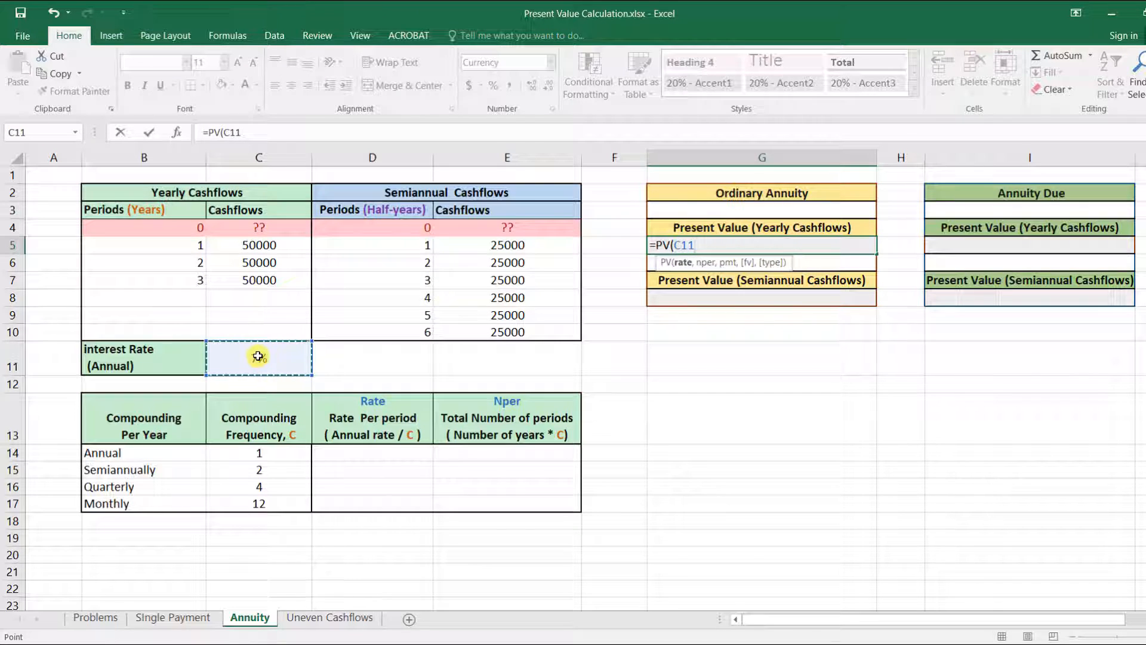
pyautogui.write(',')
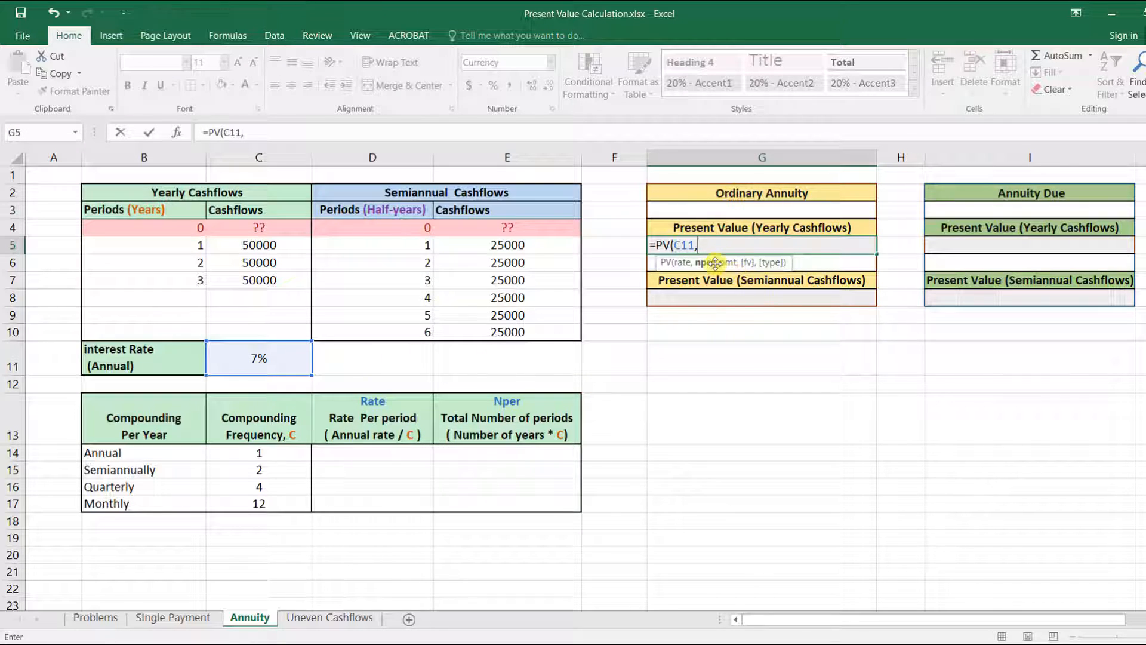
pyautogui.click(183, 275)
pyautogui.write(',')
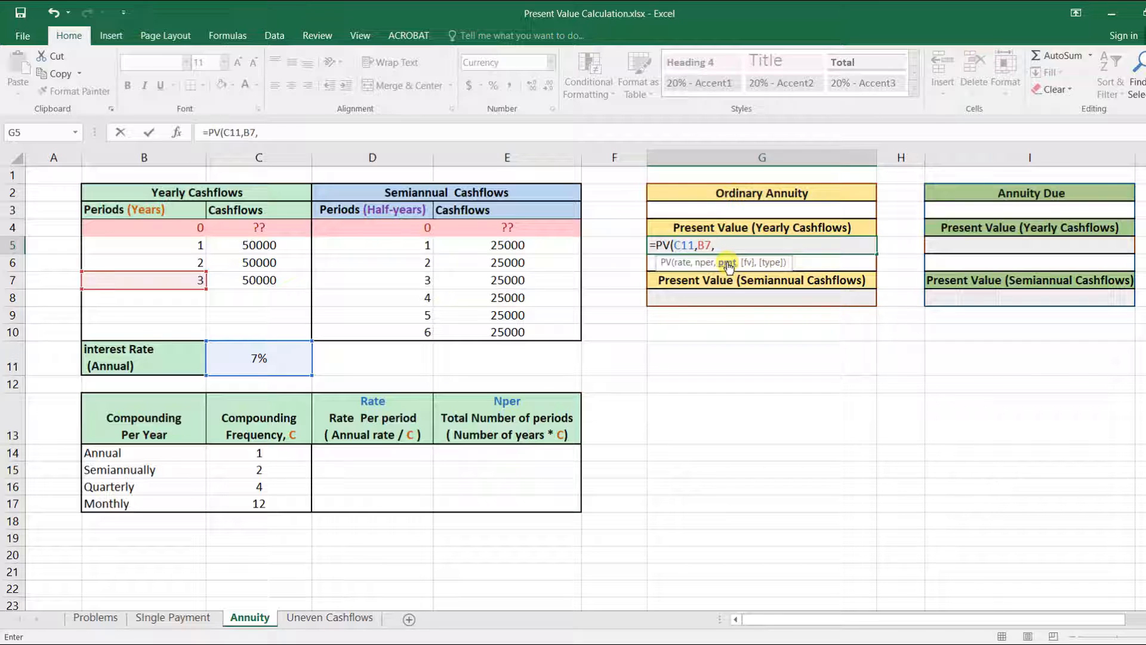
pyautogui.click(269, 263)
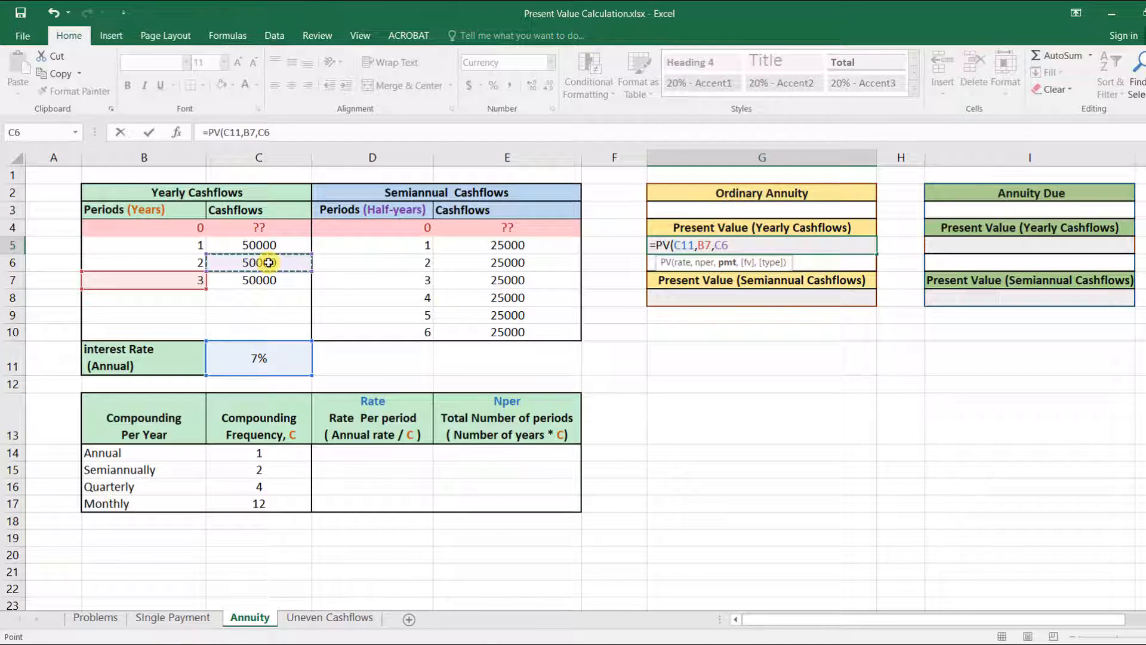
pyautogui.write(',')
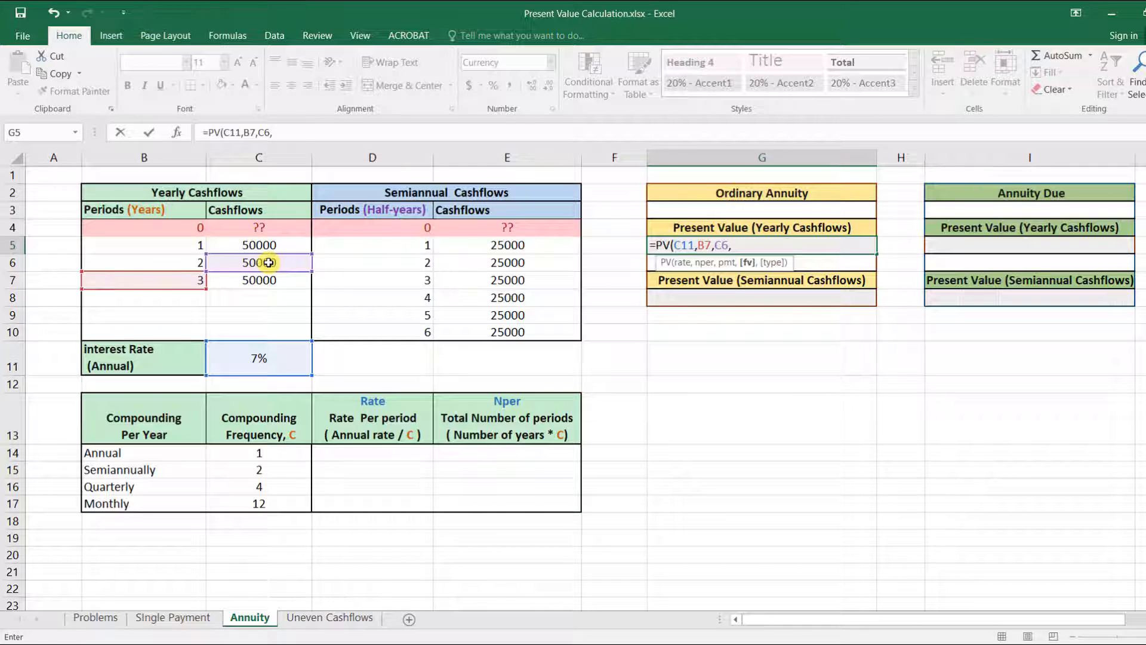
pyautogui.write('0,')
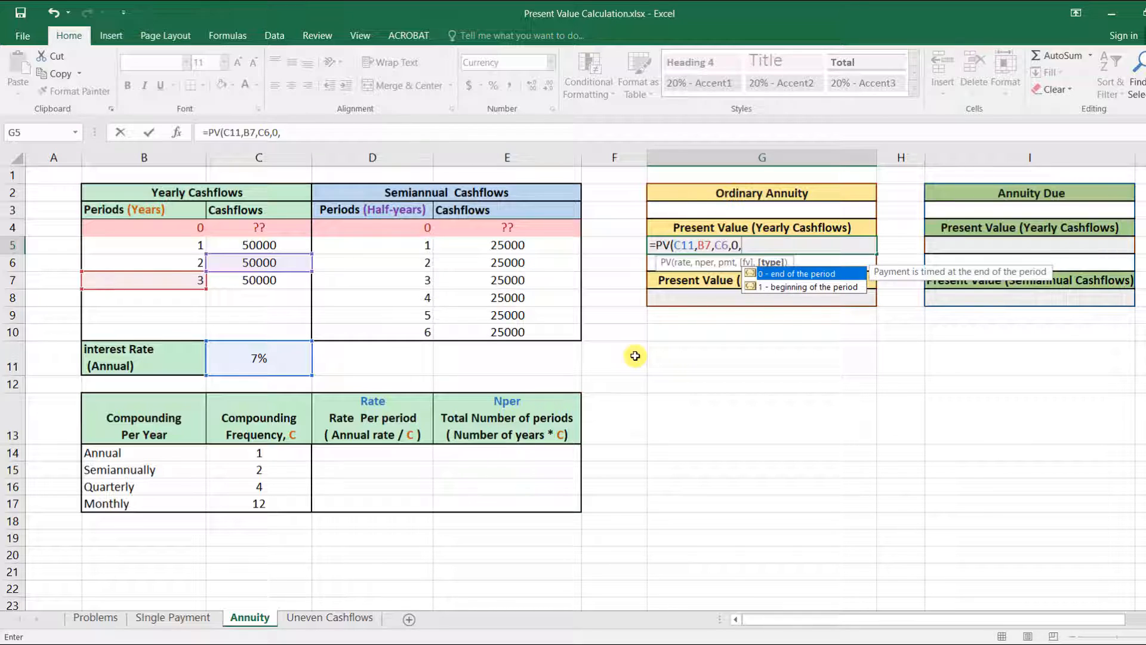
pyautogui.write('0)')
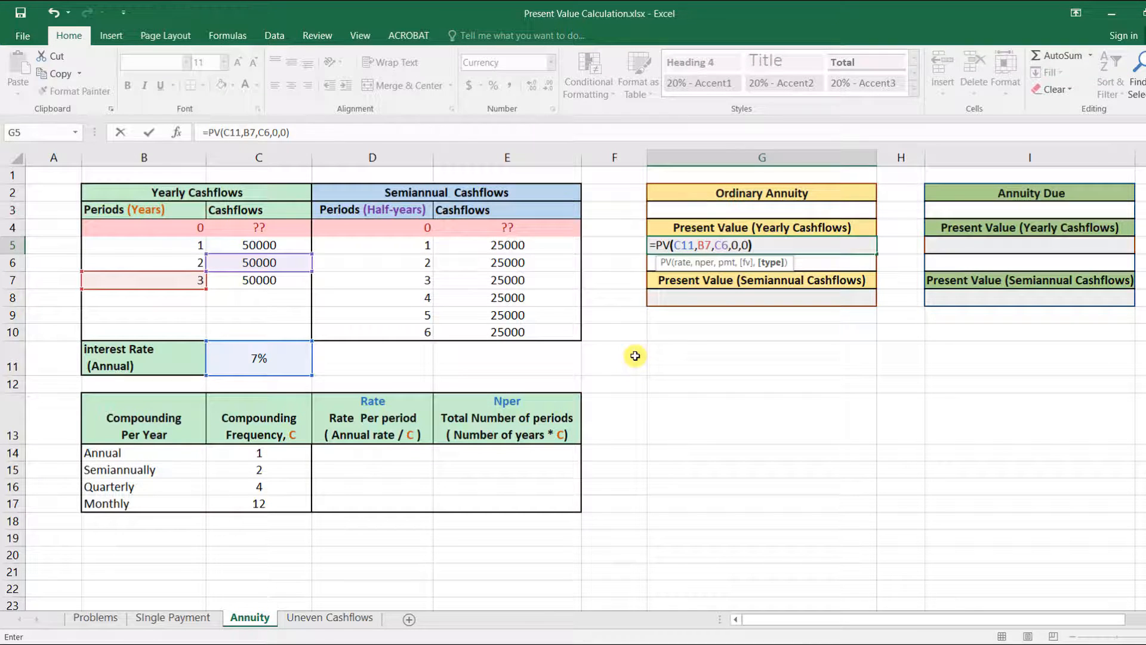
pyautogui.press('Return')
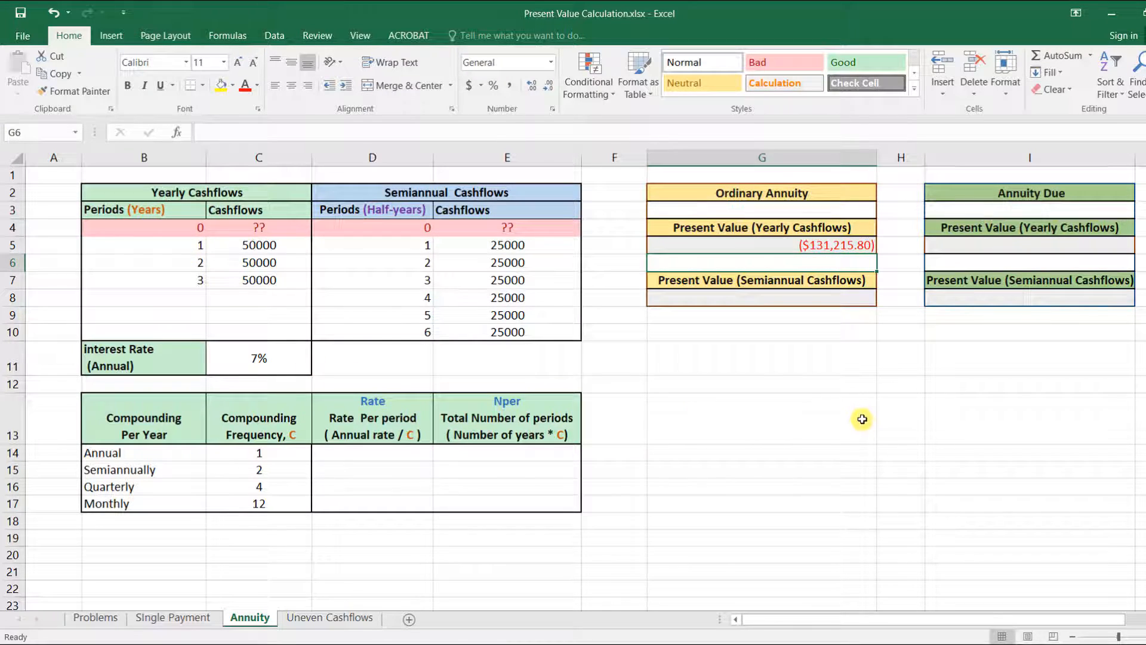
# Step: Enter =pv(C11,B7,C6,0,1) as the annuity due's present value of the yearly cash flows
pyautogui.click(974, 248)
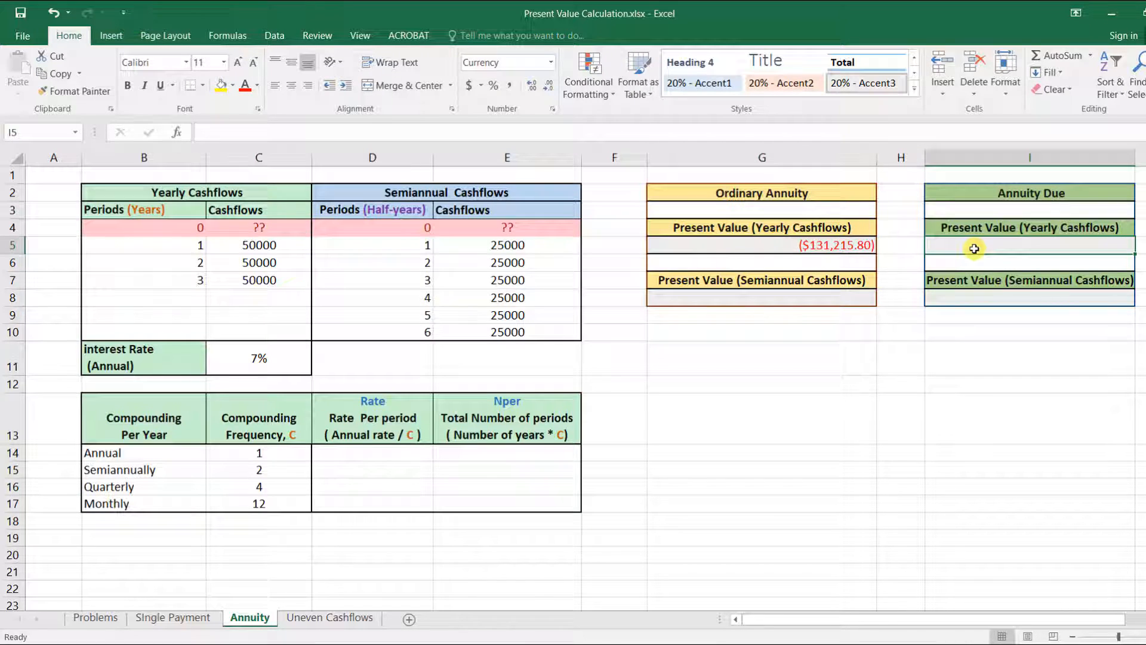
pyautogui.write('=')
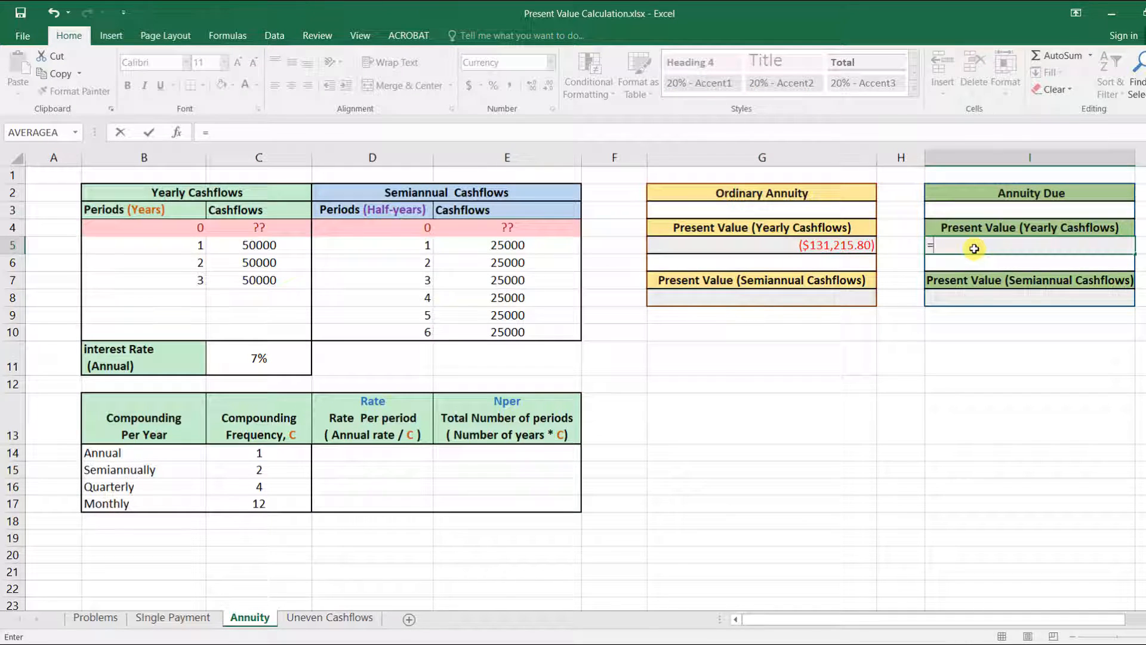
pyautogui.write('pv')
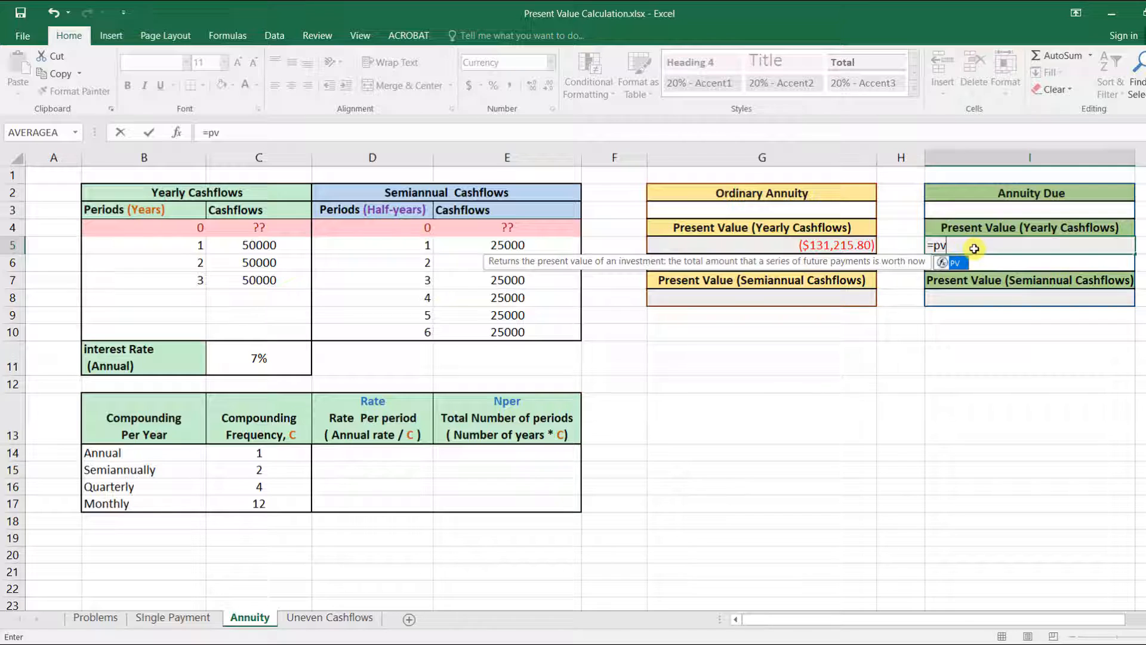
pyautogui.write('(')
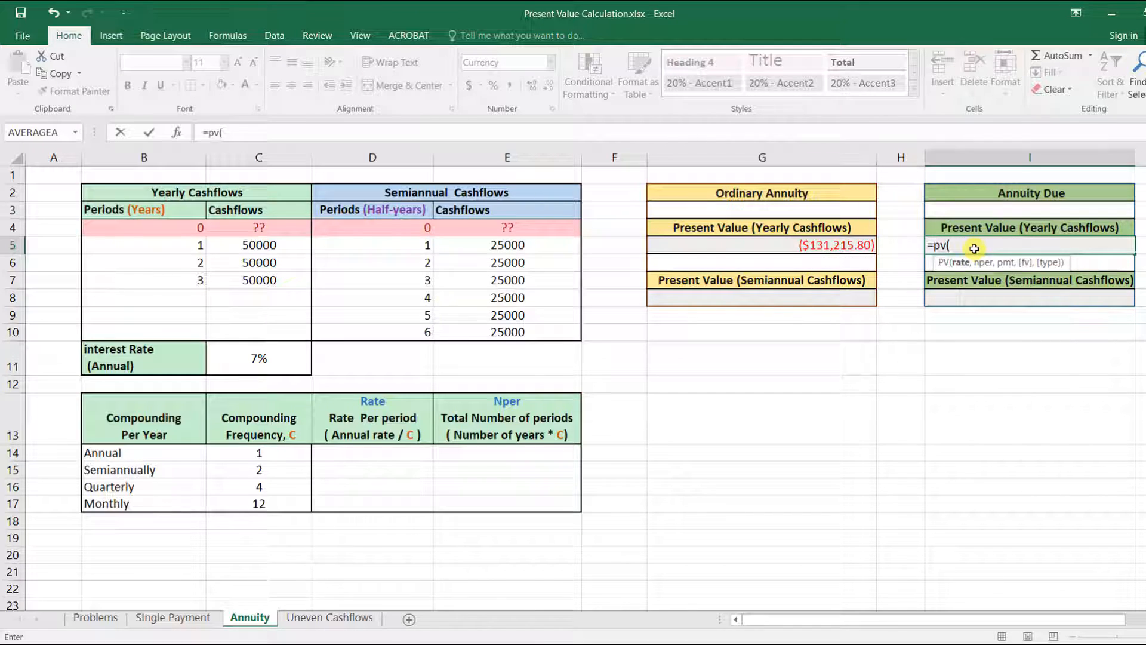
pyautogui.click(268, 353)
pyautogui.write(',')
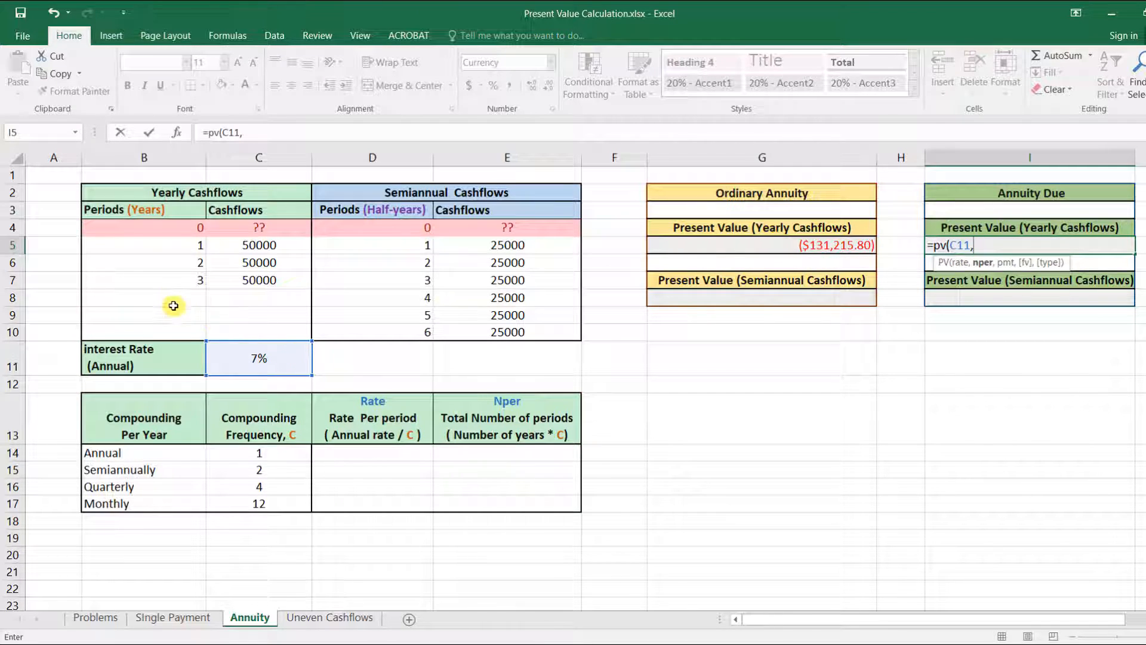
pyautogui.click(182, 281)
pyautogui.write(',')
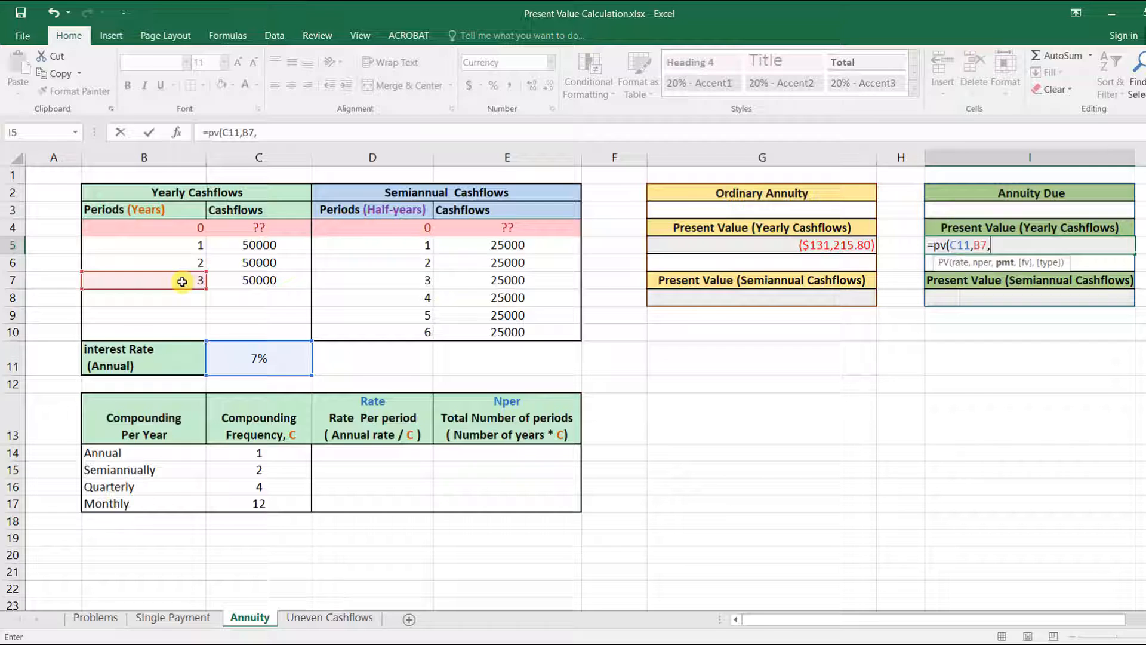
pyautogui.click(263, 264)
pyautogui.write(',')
pyautogui.write('0')
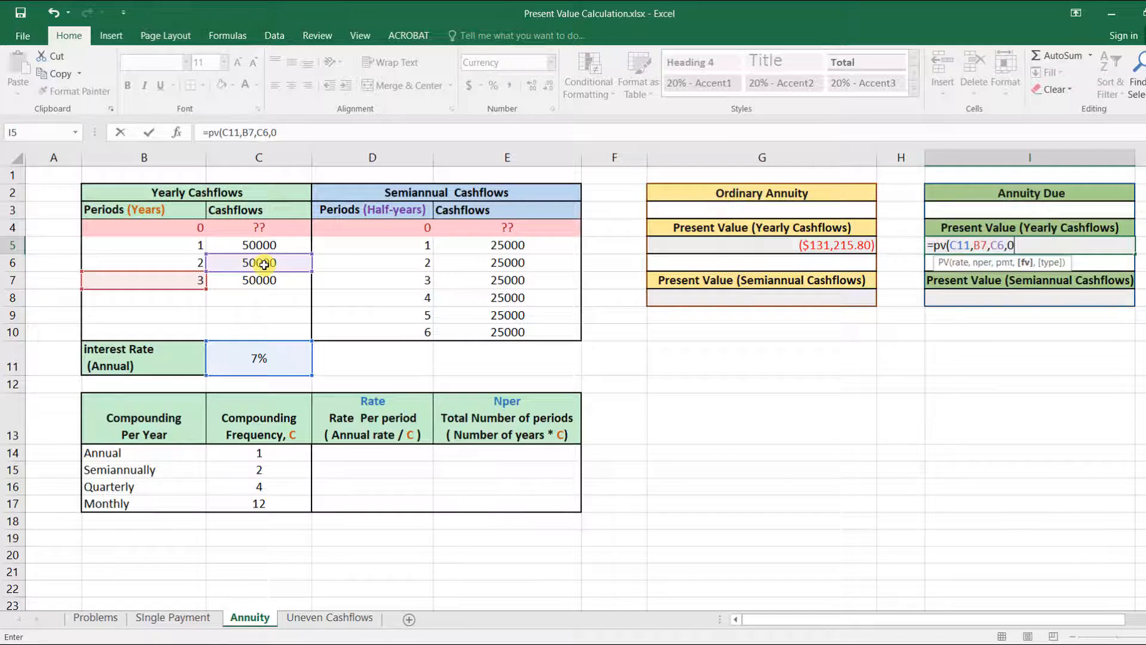
pyautogui.write(',1)')
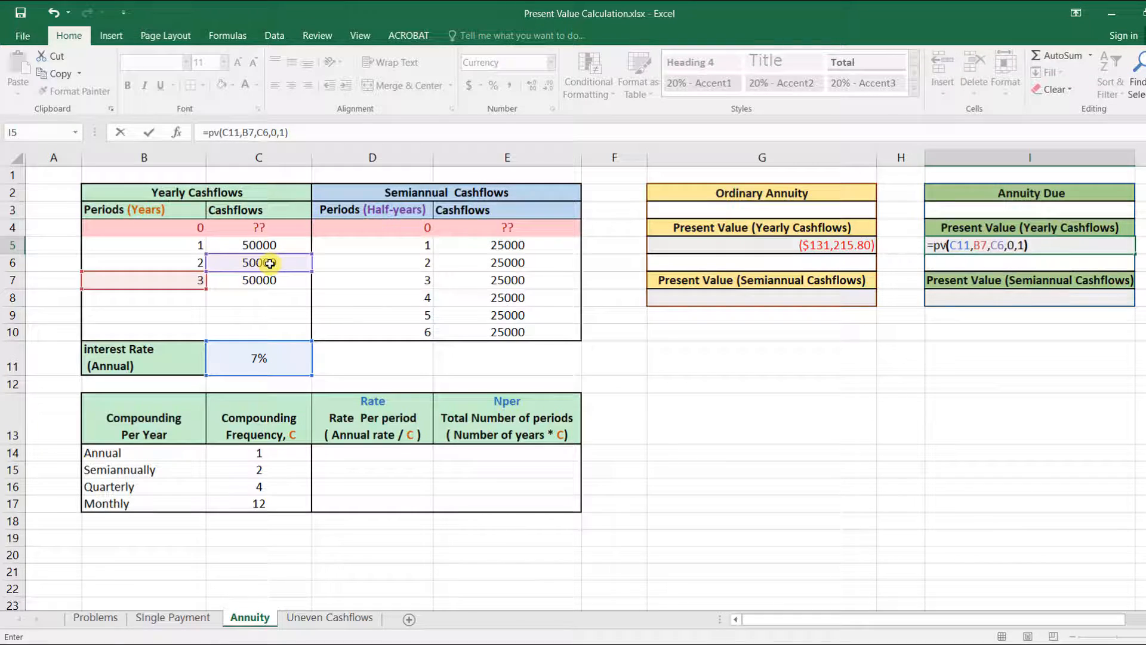
pyautogui.press('Return')
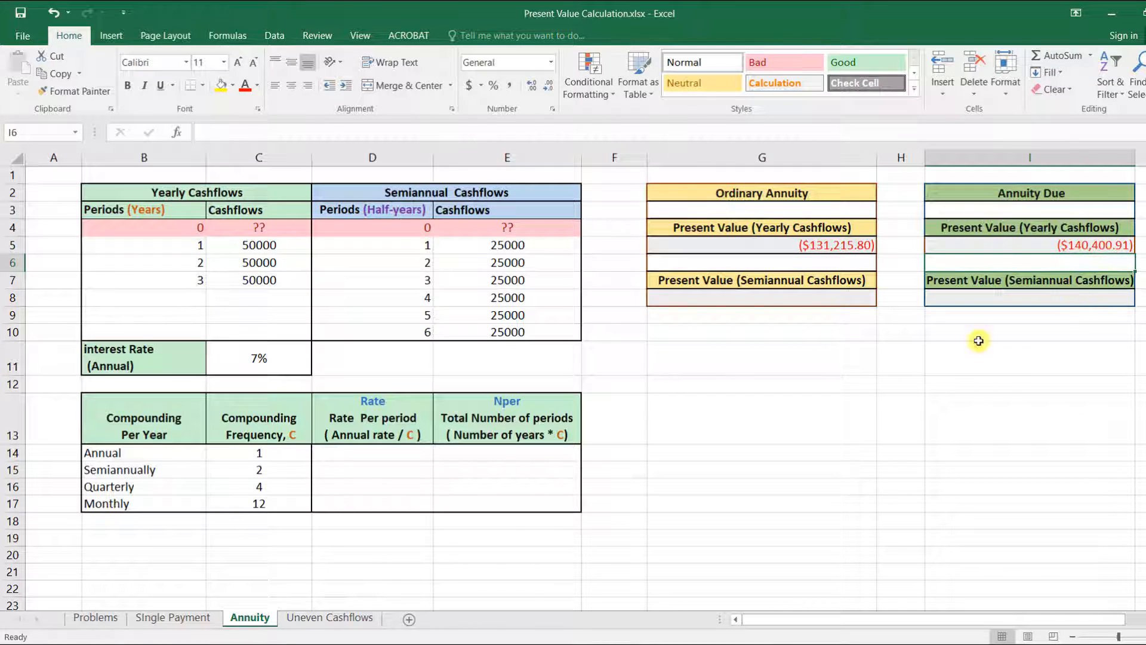
# Step: Enter =C11/C15 as the semiannual rate per period
pyautogui.click(735, 298)
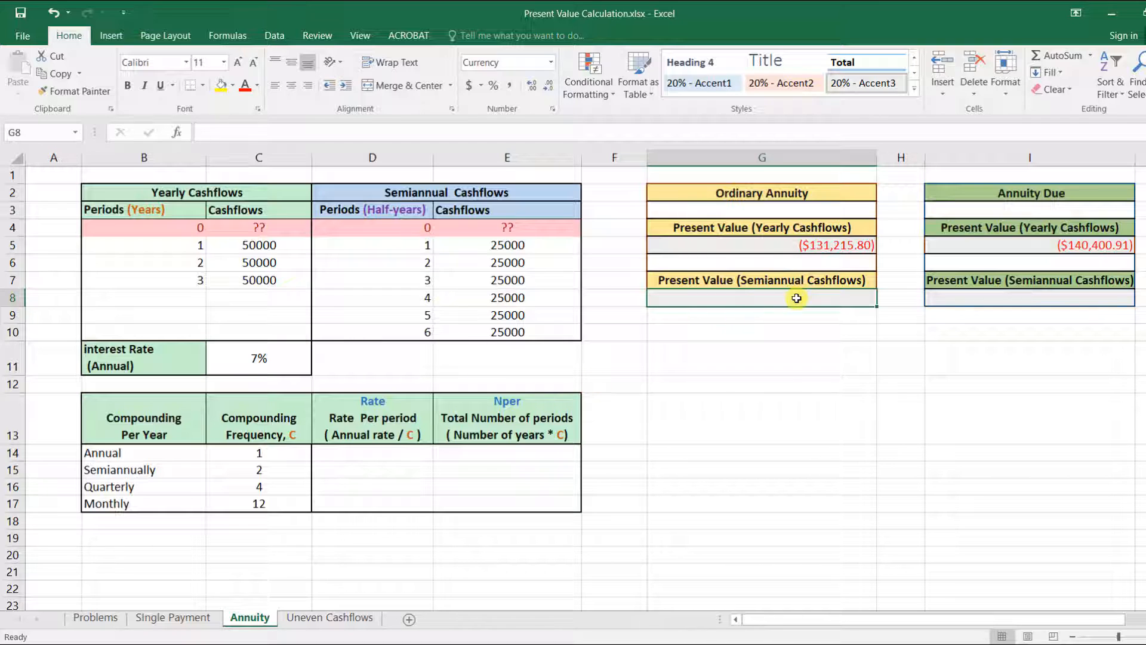
pyautogui.click(352, 487)
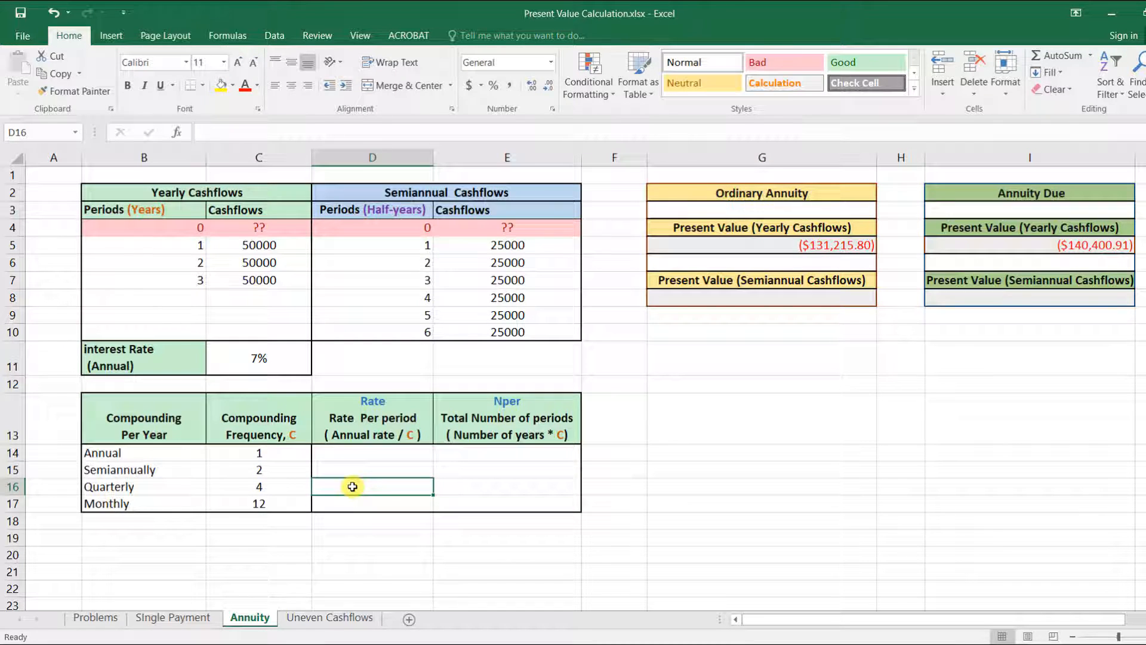
pyautogui.click(351, 467)
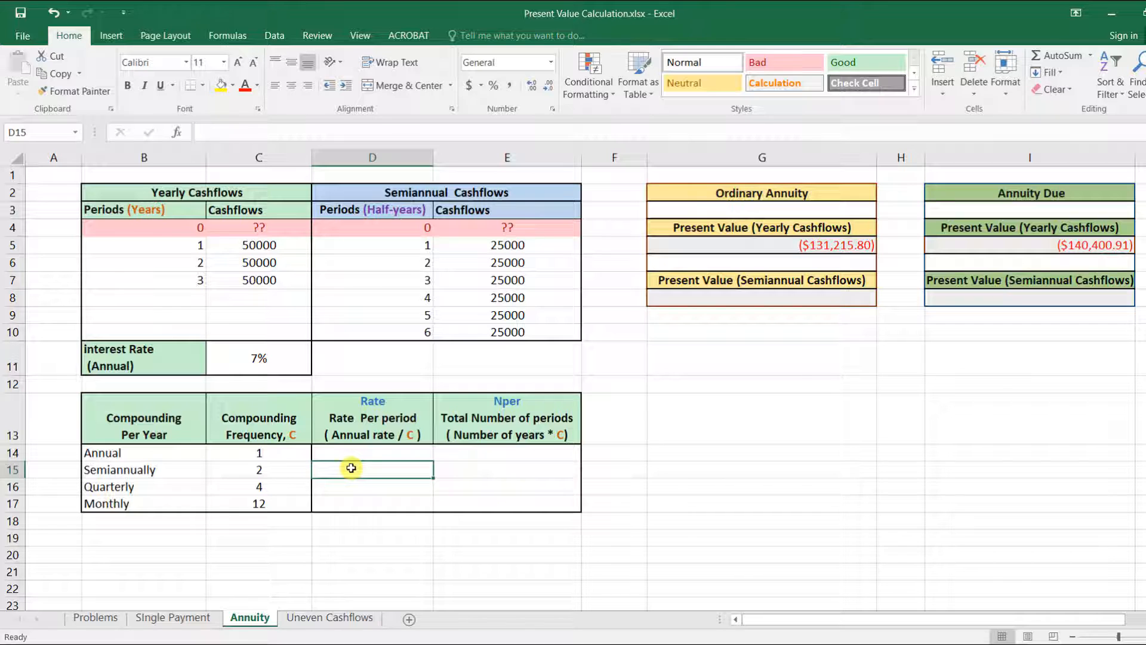
pyautogui.write('=')
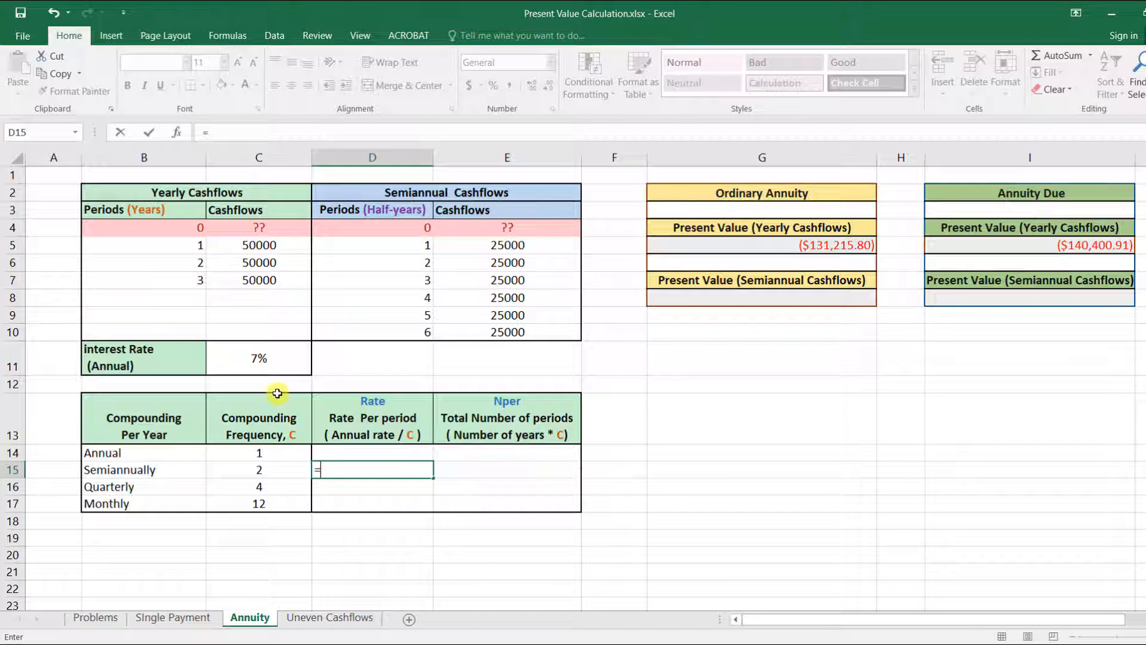
pyautogui.click(274, 360)
pyautogui.write(',')
pyautogui.press('BackSpace')
pyautogui.write('/')
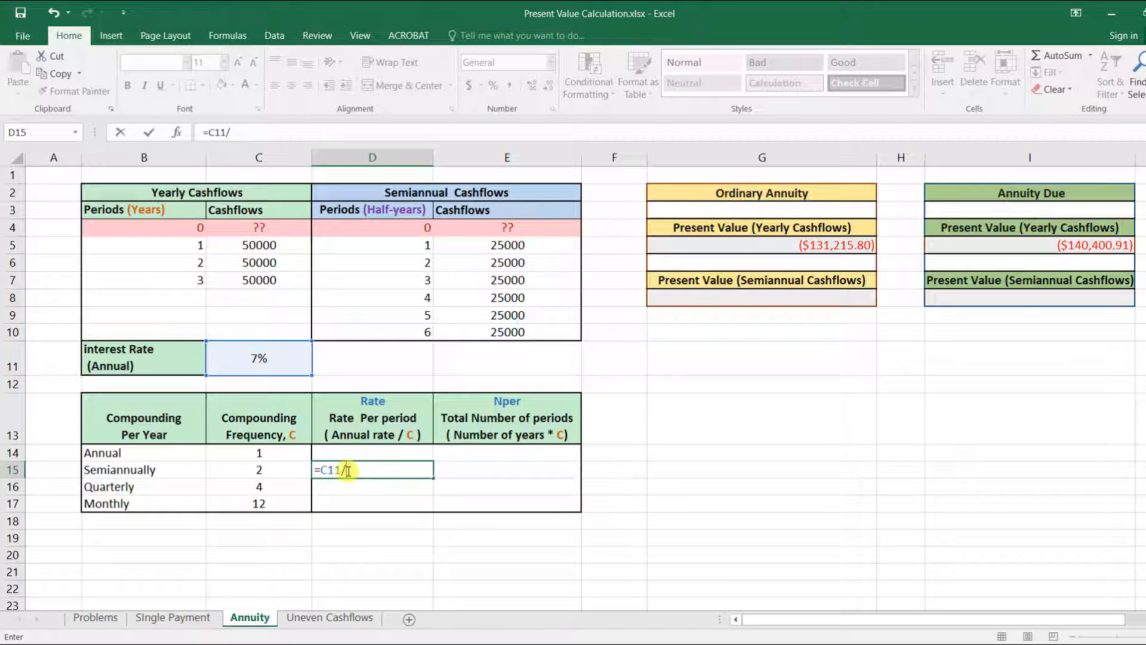
pyautogui.click(270, 472)
pyautogui.press('Return')
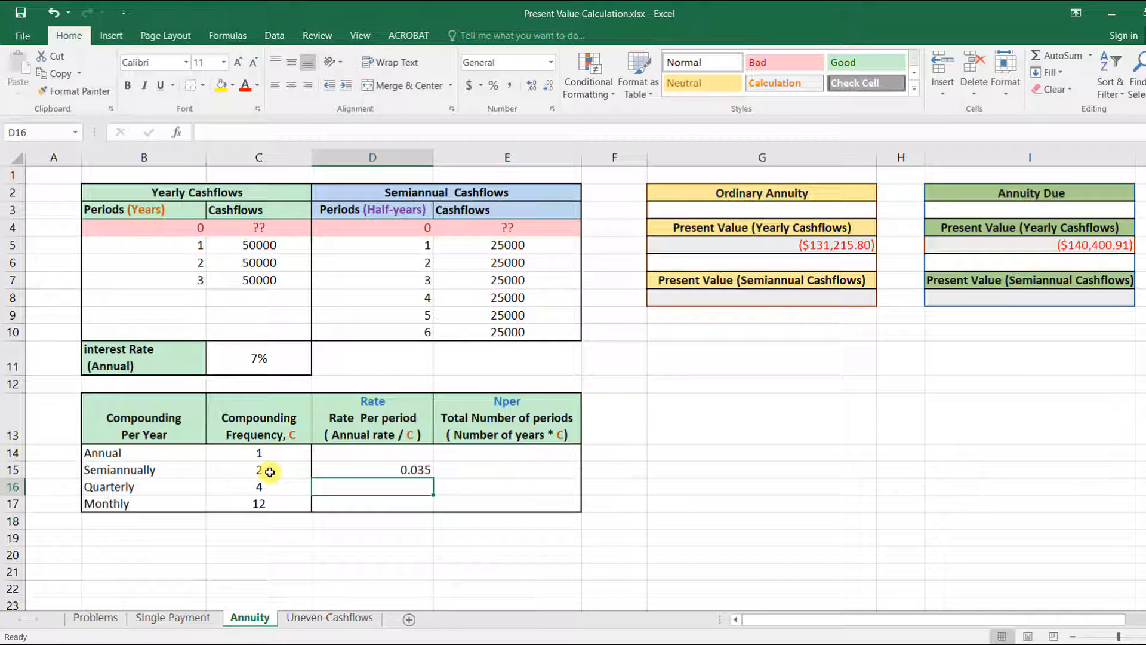
# Step: Enter =B7*C15 as the semiannual total number of periods
pyautogui.click(504, 471)
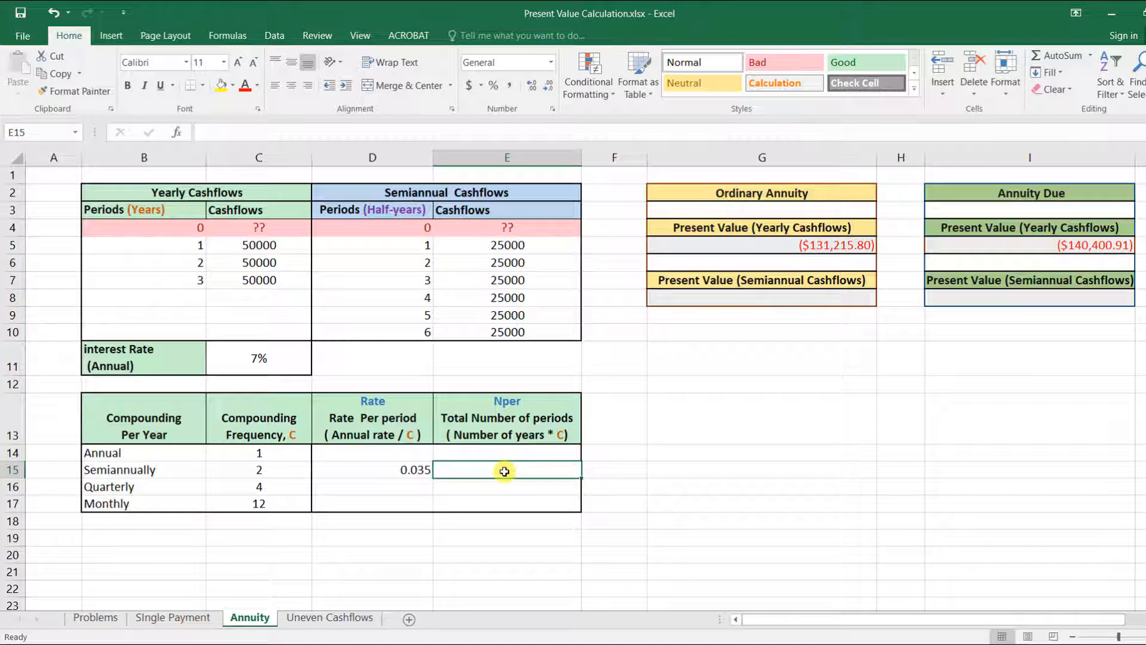
pyautogui.write('=')
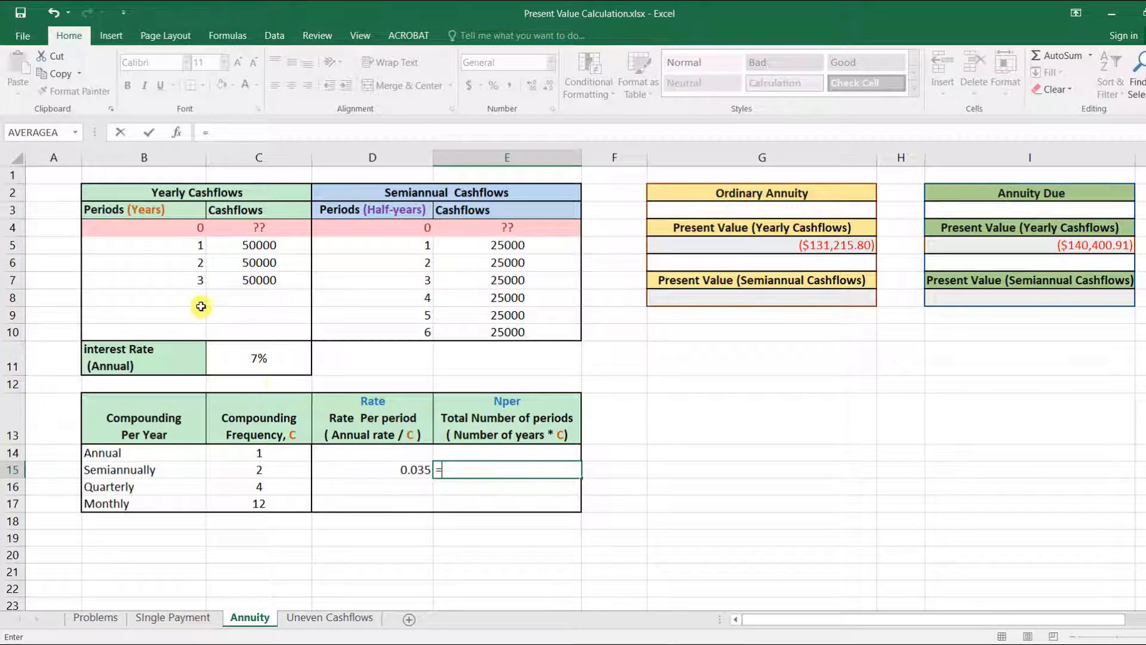
pyautogui.click(188, 280)
pyautogui.write('*')
pyautogui.click(268, 470)
pyautogui.press('Return')
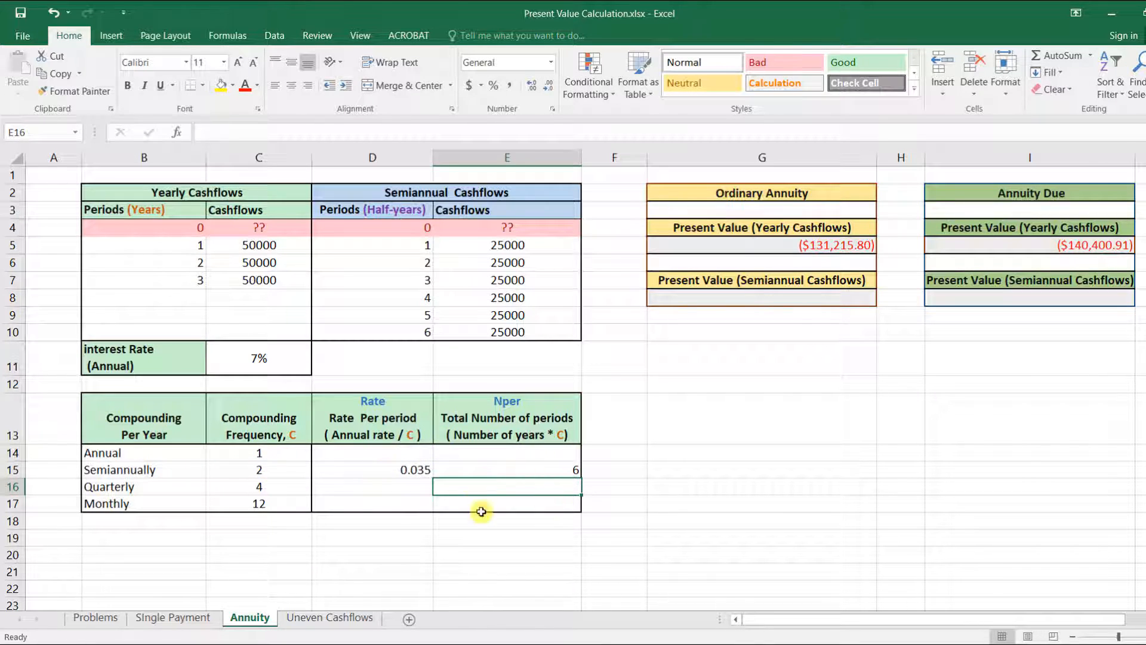
# Step: Enter =PV(D15,E15,E7,0,0) as the ordinary annuity's present value of the semiannual cash flows
pyautogui.click(774, 299)
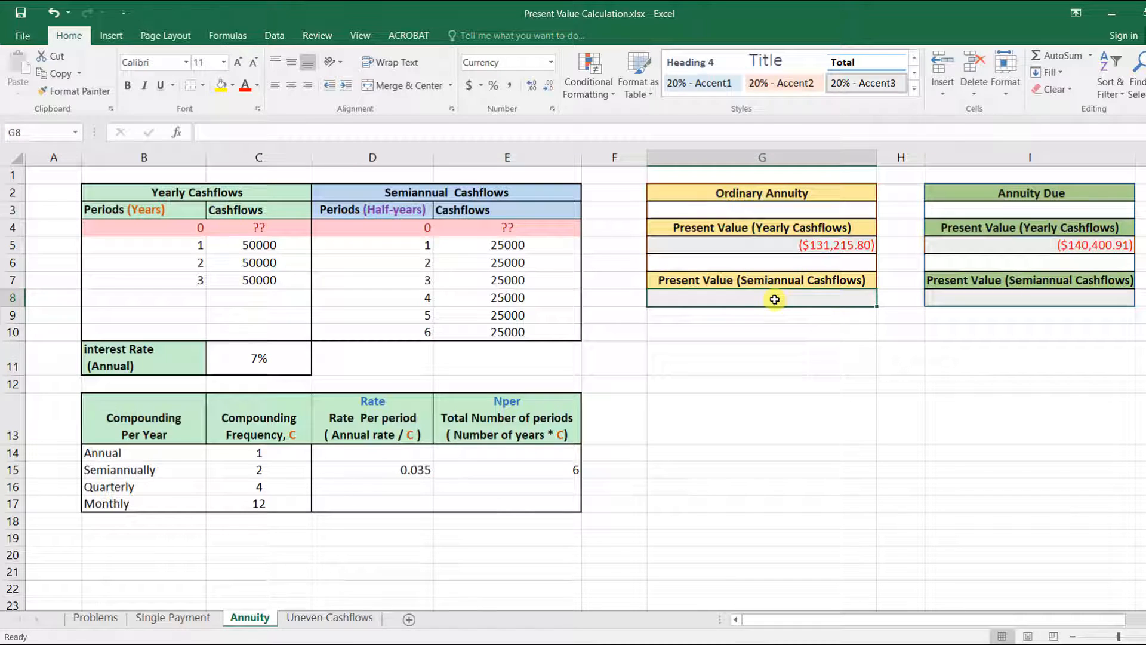
pyautogui.write('pv')
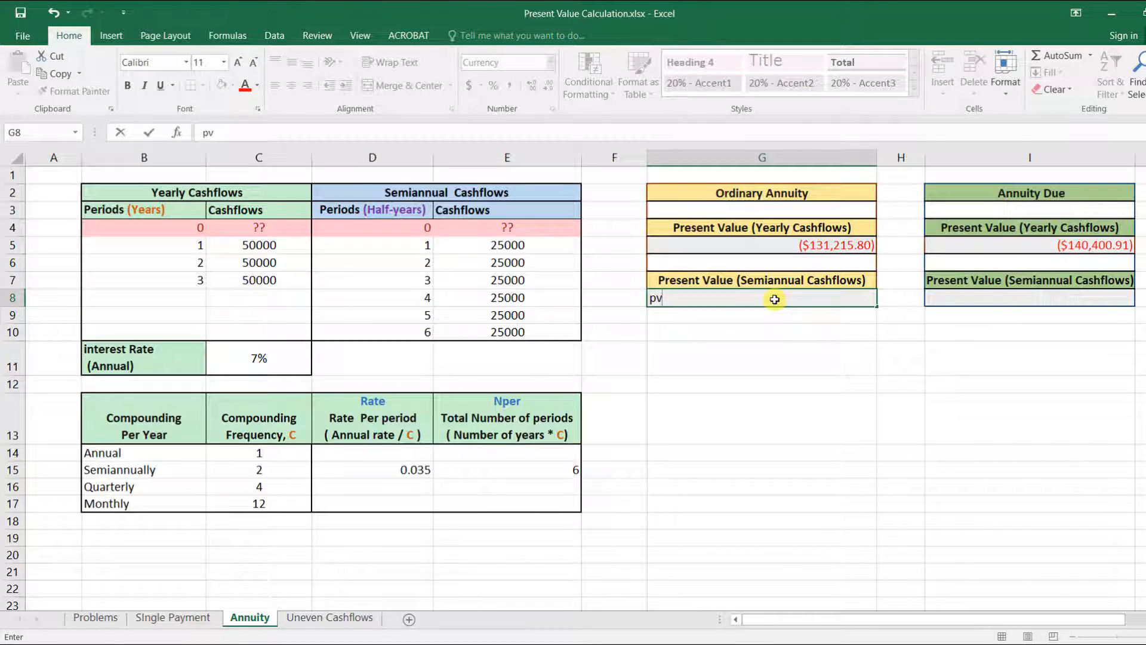
pyautogui.press('BackSpace')
pyautogui.press('BackSpace')
pyautogui.write('=pv')
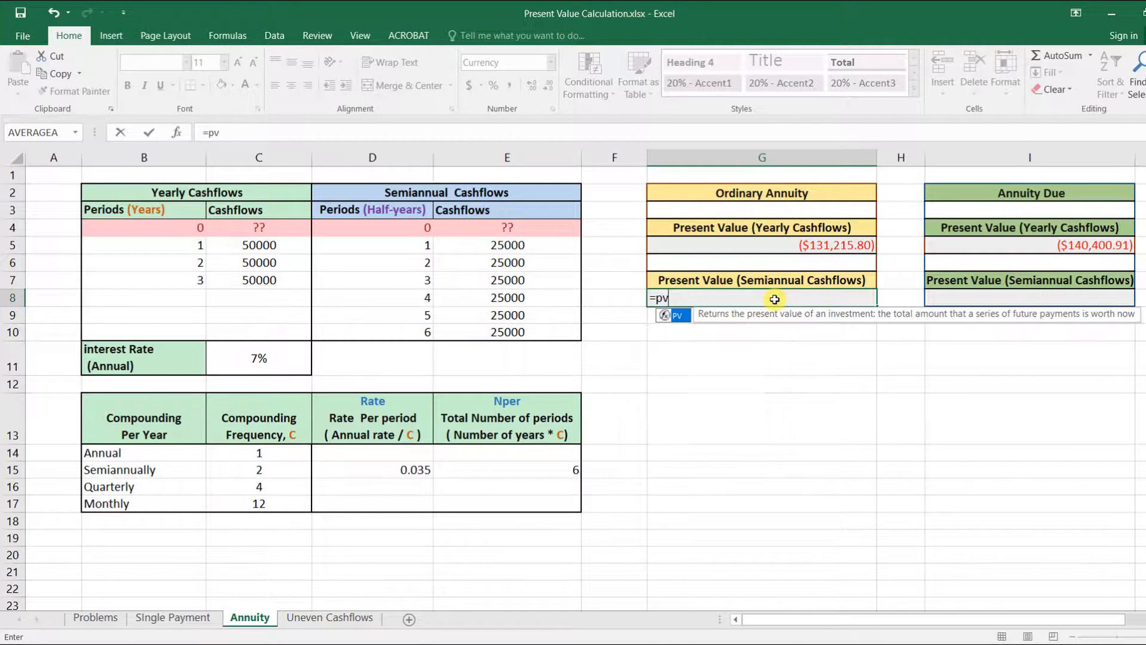
pyautogui.doubleClick(679, 316)
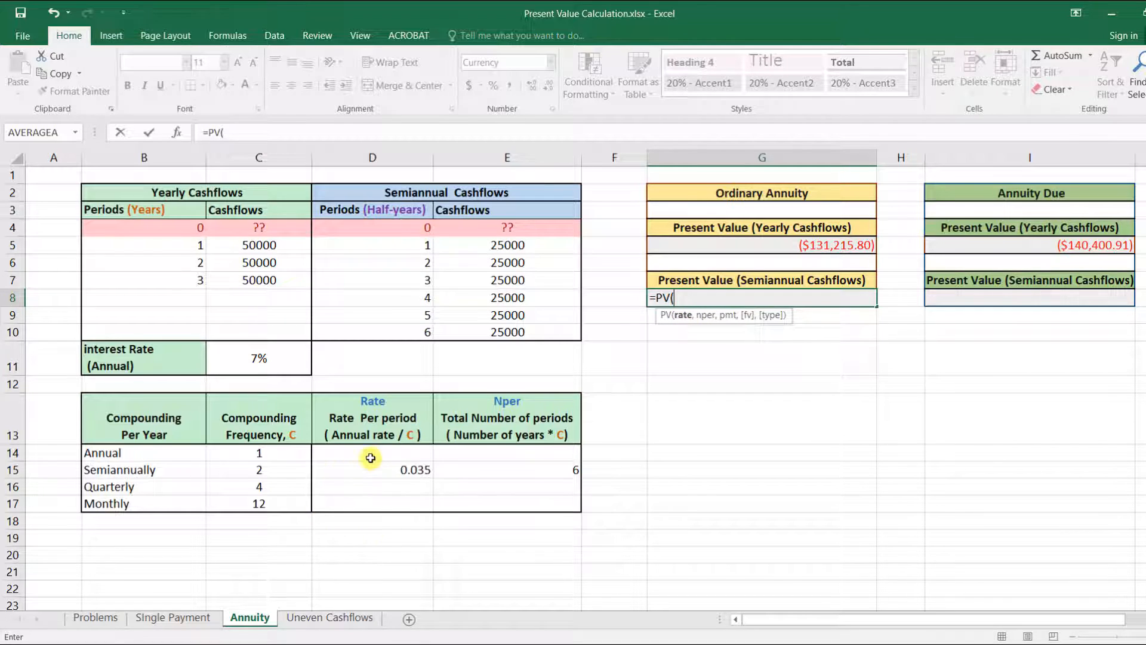
pyautogui.click(404, 471)
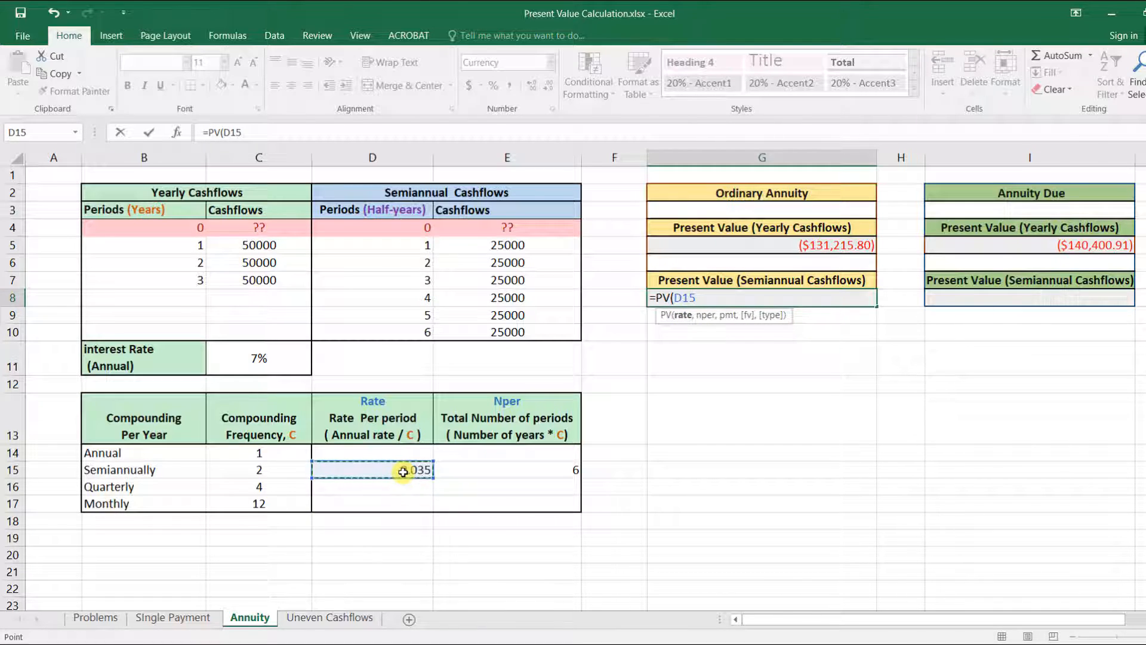
pyautogui.write(',')
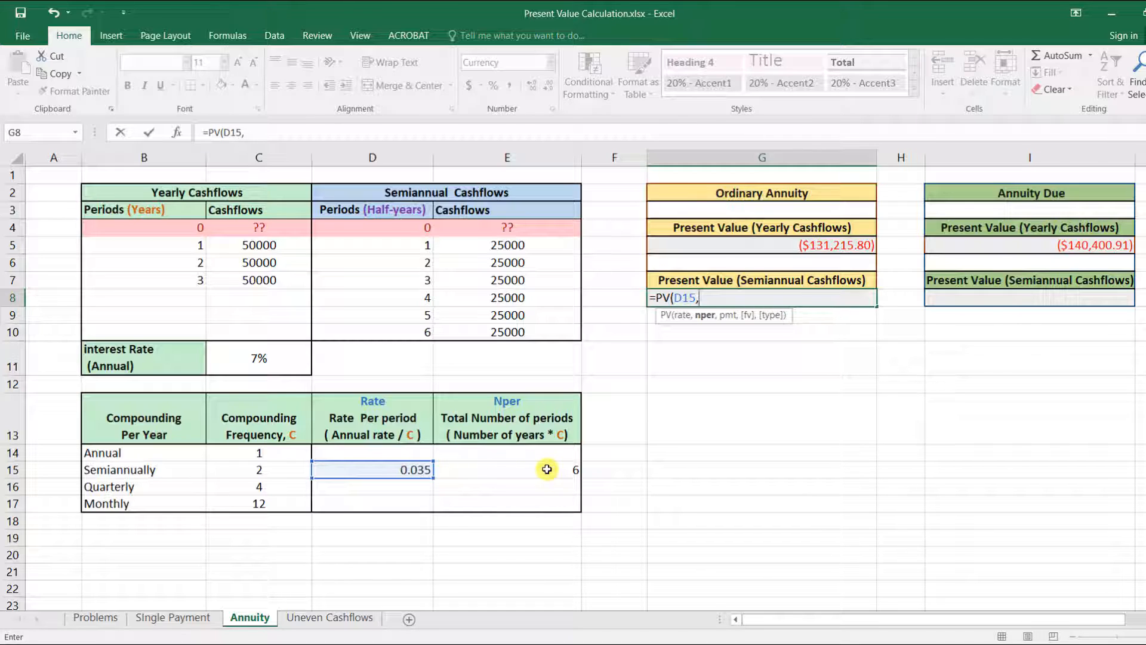
pyautogui.click(547, 469)
pyautogui.write(',')
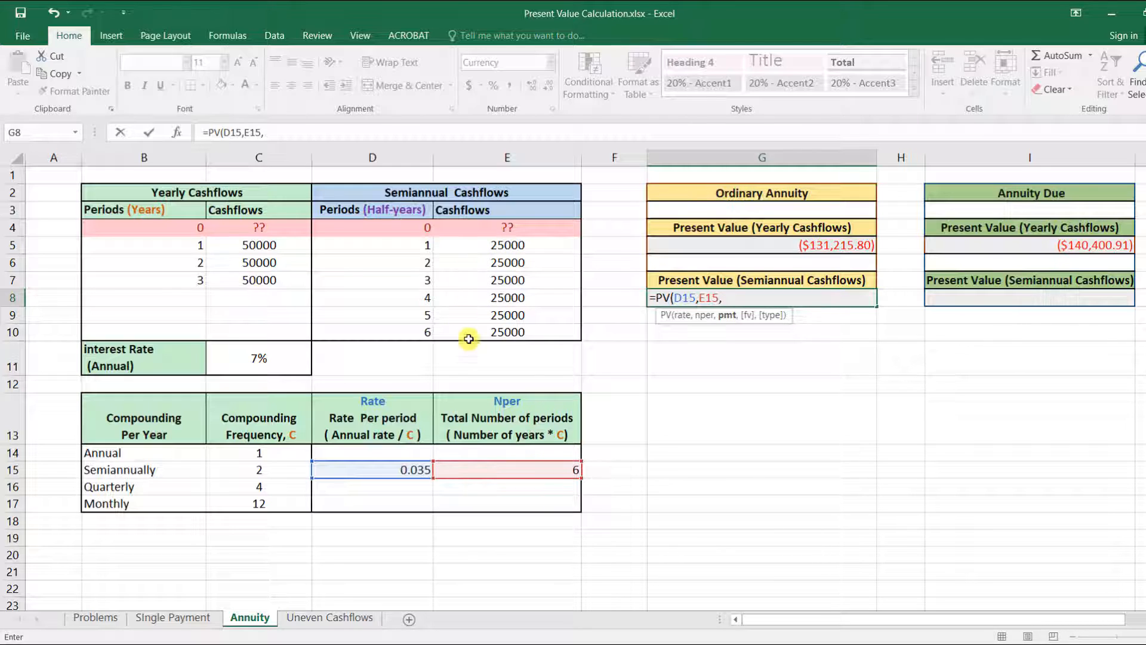
pyautogui.click(521, 280)
pyautogui.write(',')
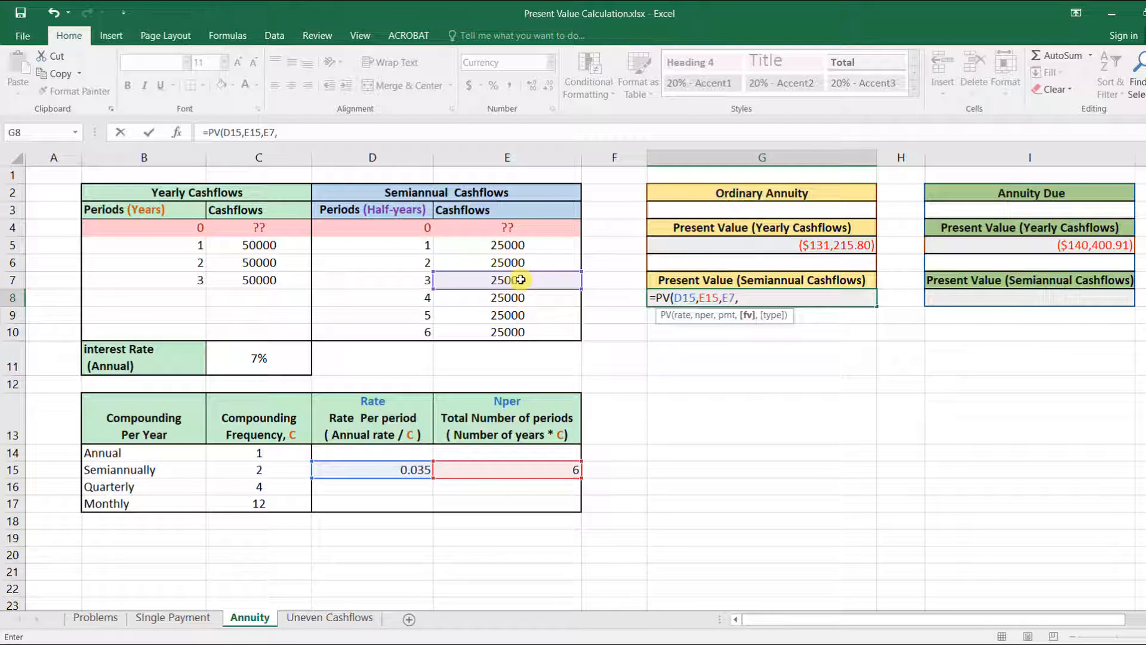
pyautogui.write('0,')
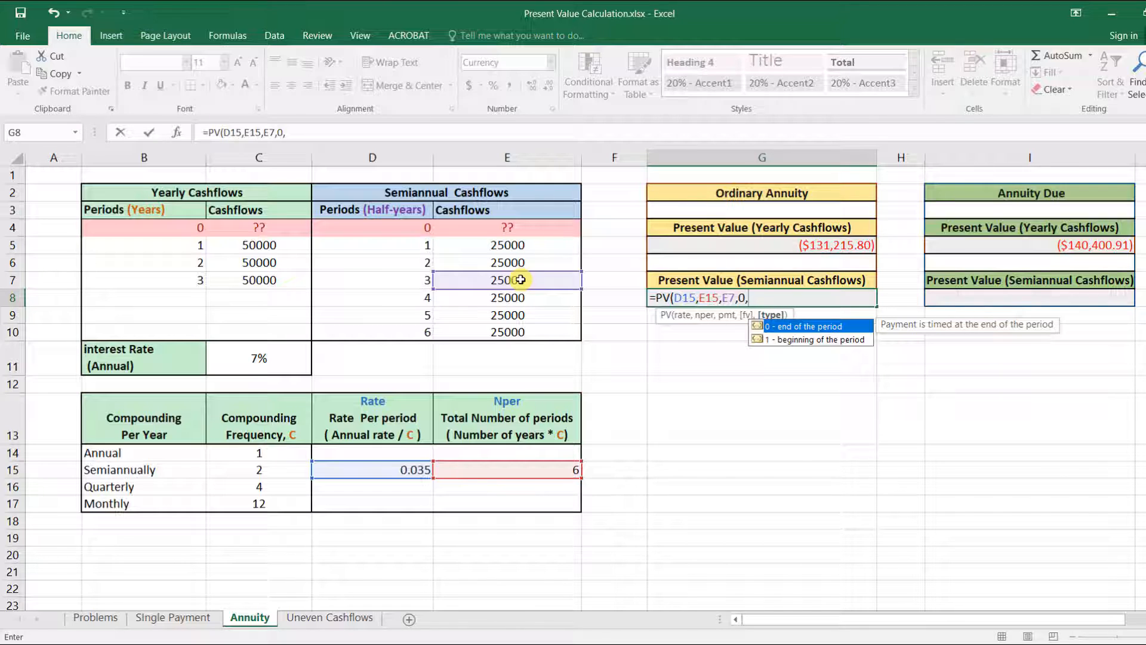
pyautogui.write('0')
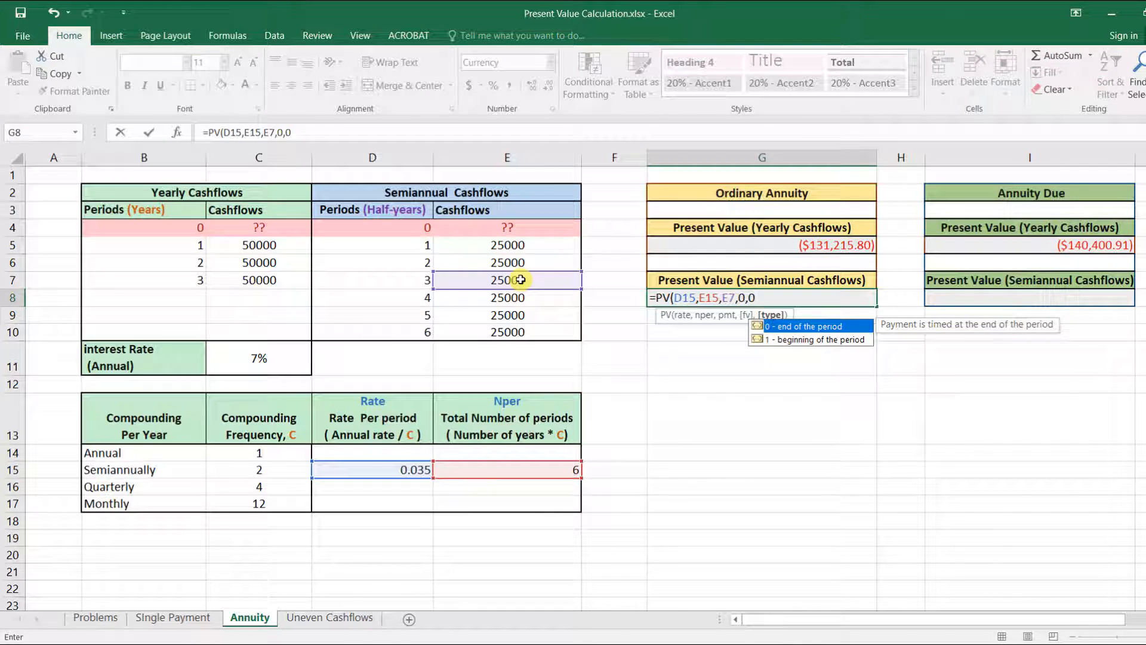
pyautogui.write(')')
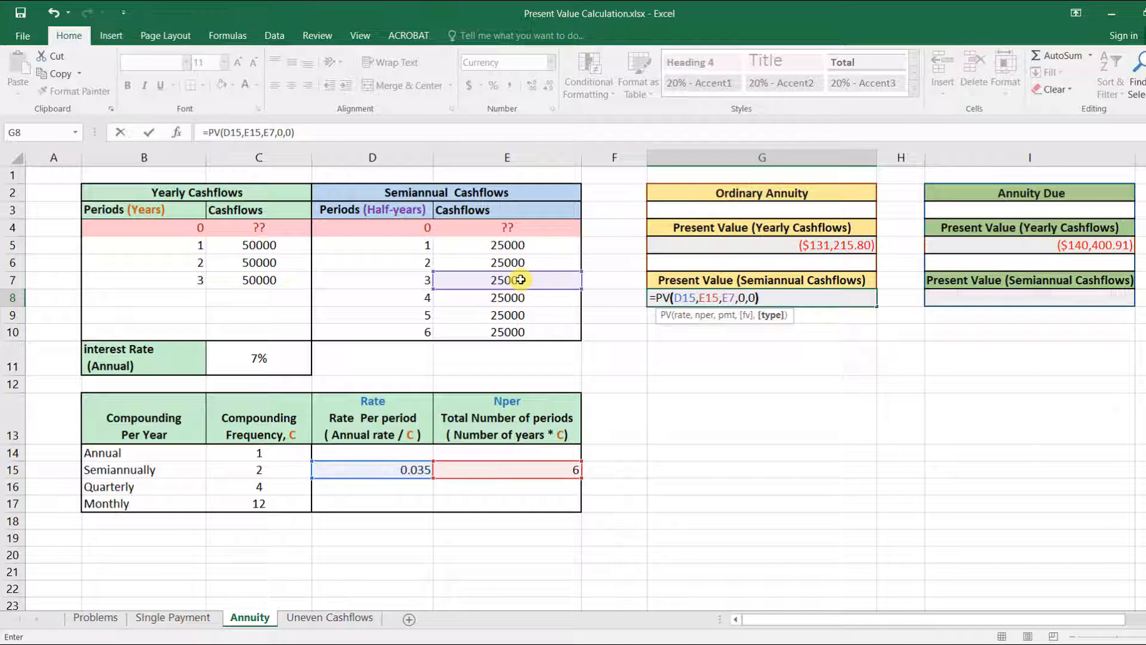
pyautogui.press('Return')
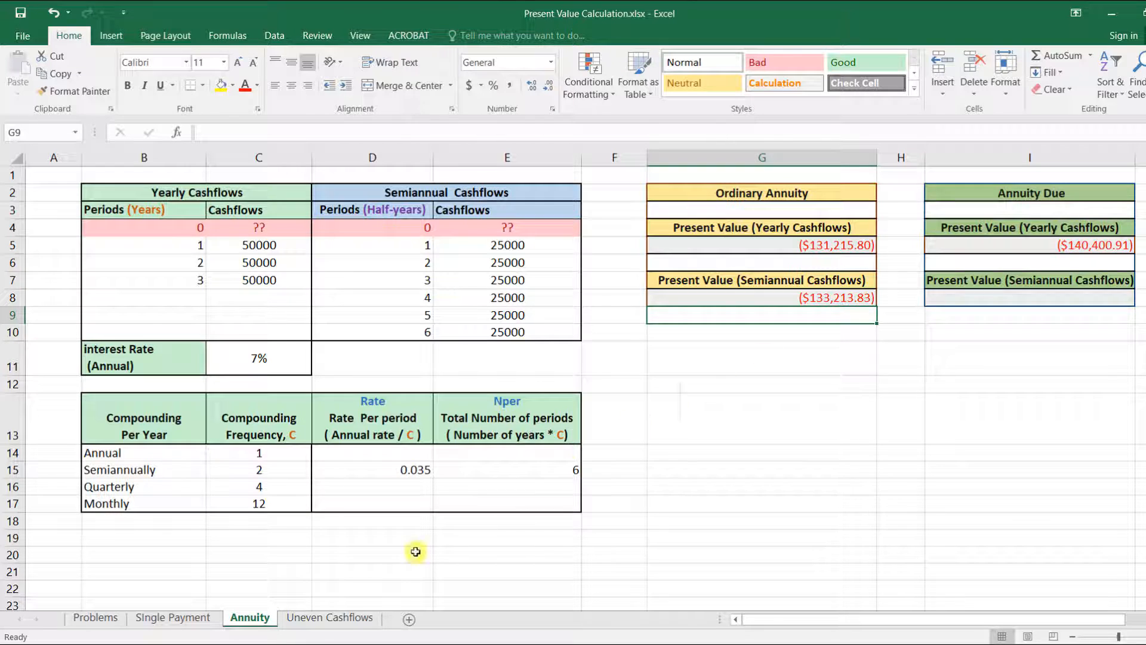
# Step: On the Uneven Cashflows sheet, enter =NPV(C12,C5:C9) as the present value of the uneven cash flows
pyautogui.click(338, 620)
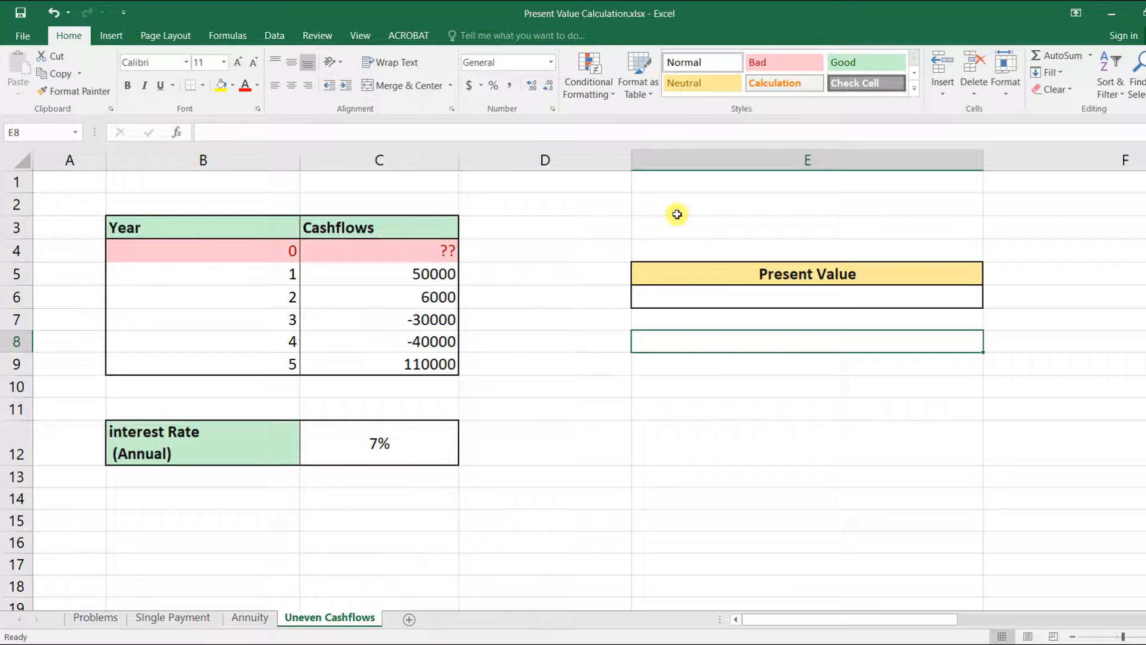
pyautogui.click(766, 298)
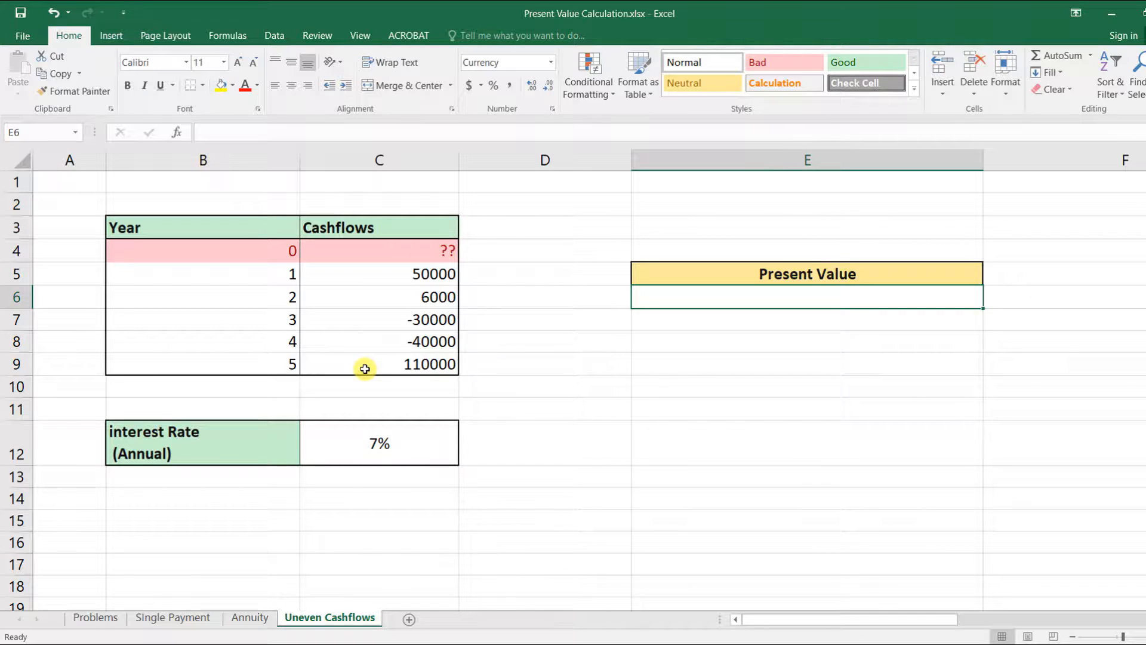
pyautogui.write('=')
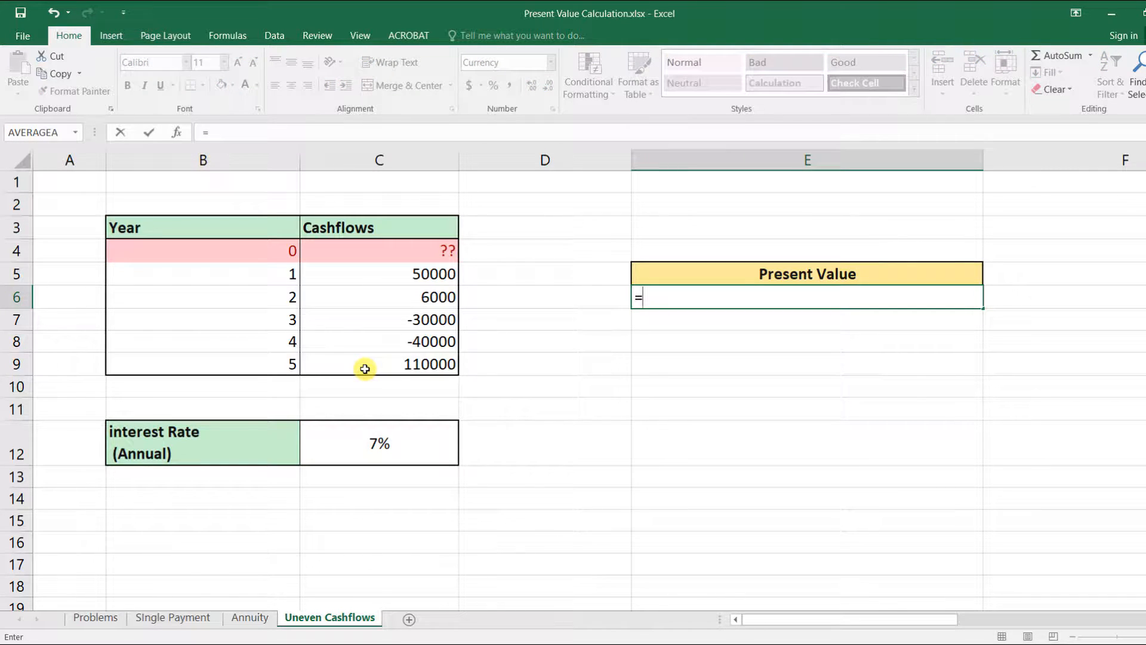
pyautogui.write('npv')
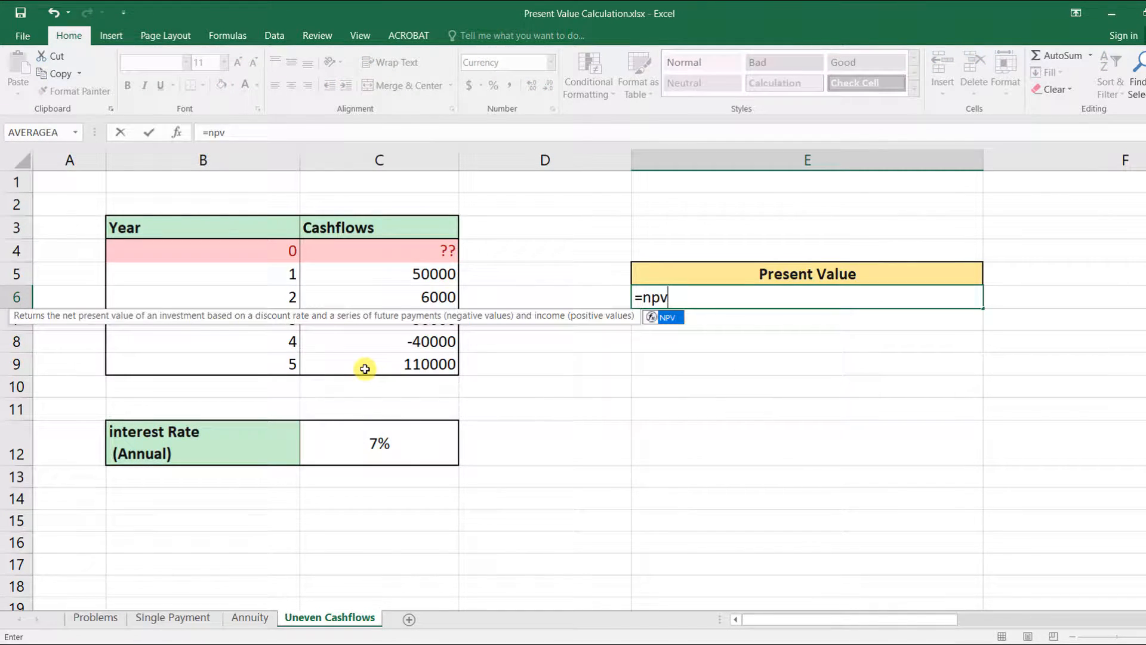
pyautogui.doubleClick(665, 316)
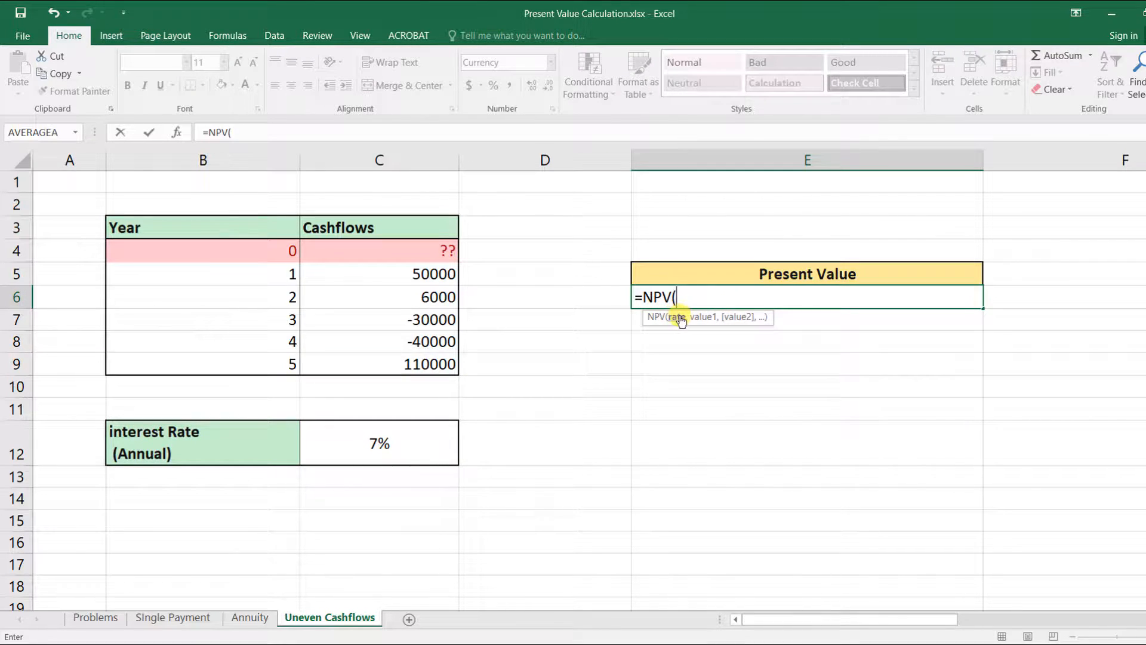
pyautogui.click(391, 449)
pyautogui.write(',')
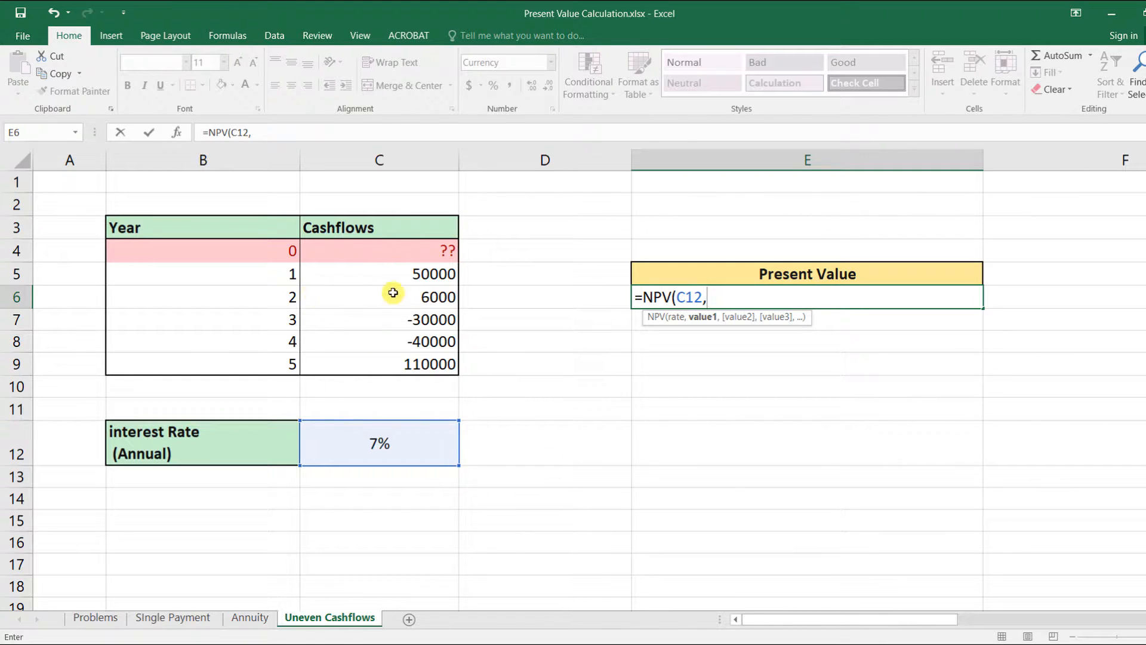
pyautogui.click(347, 275)
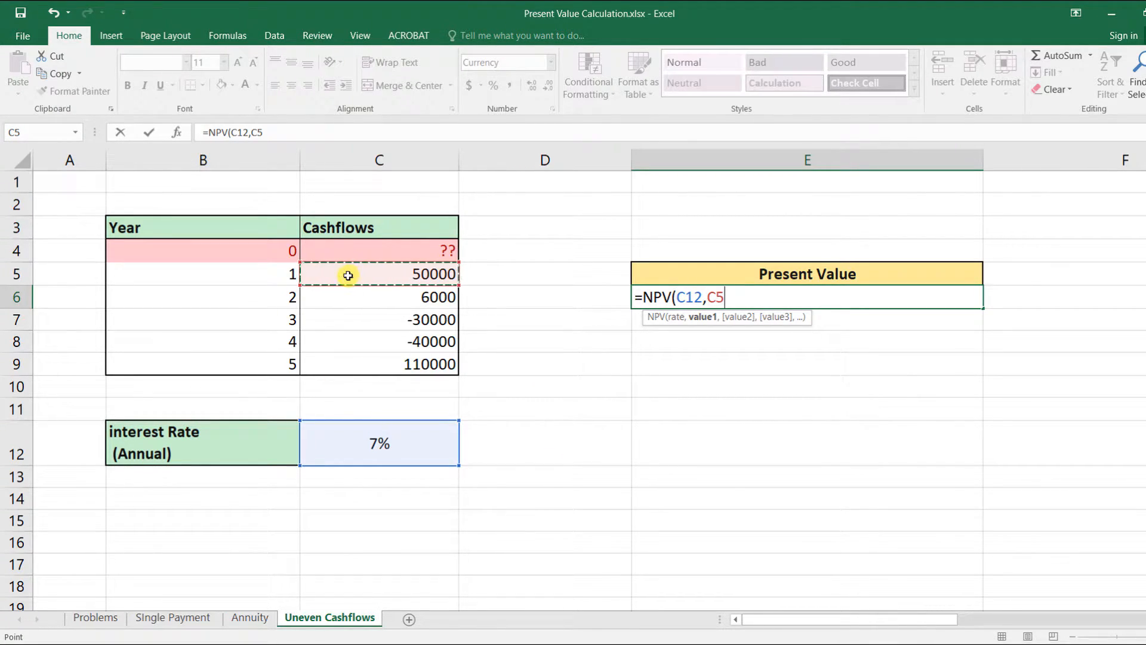
pyautogui.keyDown('shift'); pyautogui.click(425, 364); pyautogui.keyUp('shift')
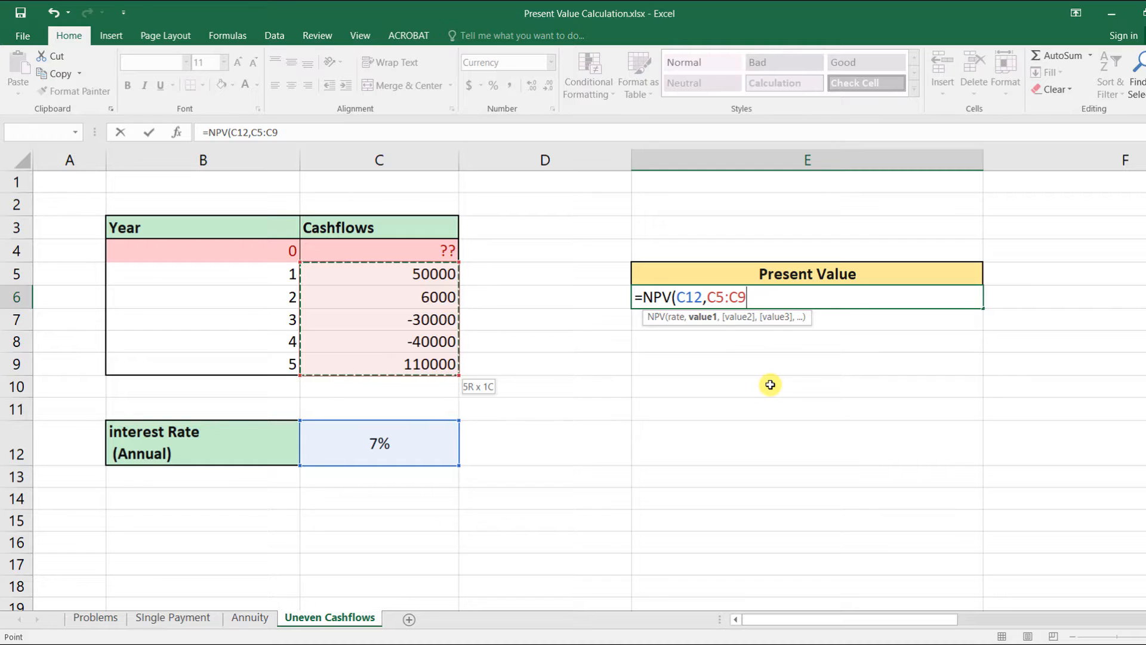
pyautogui.write(')')
pyautogui.press('Return')
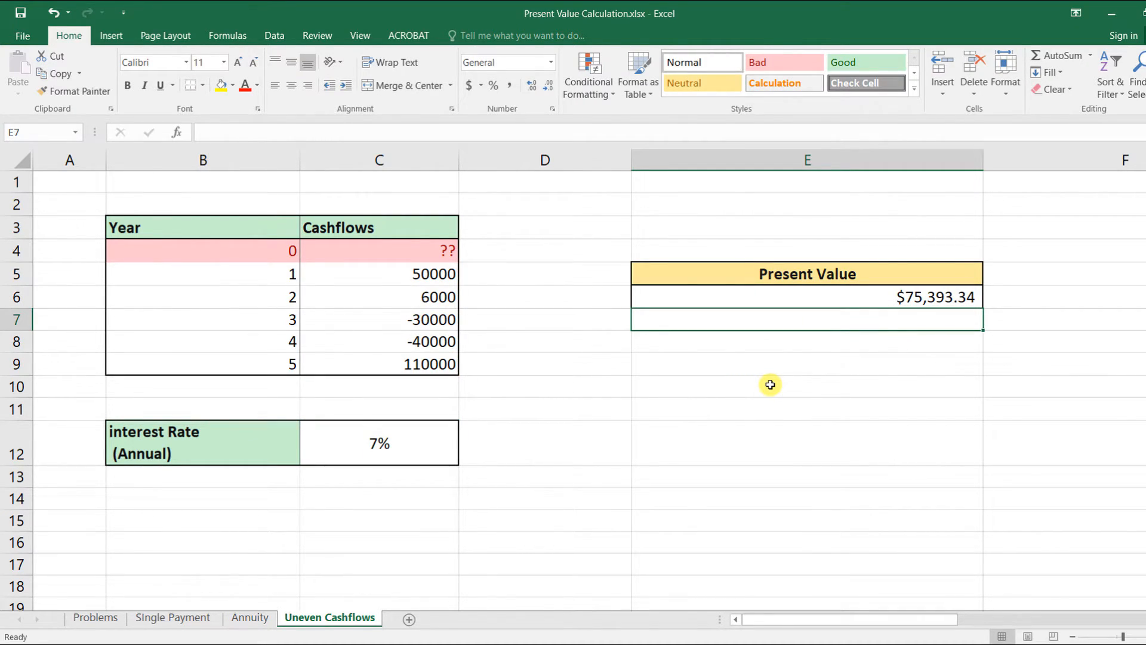